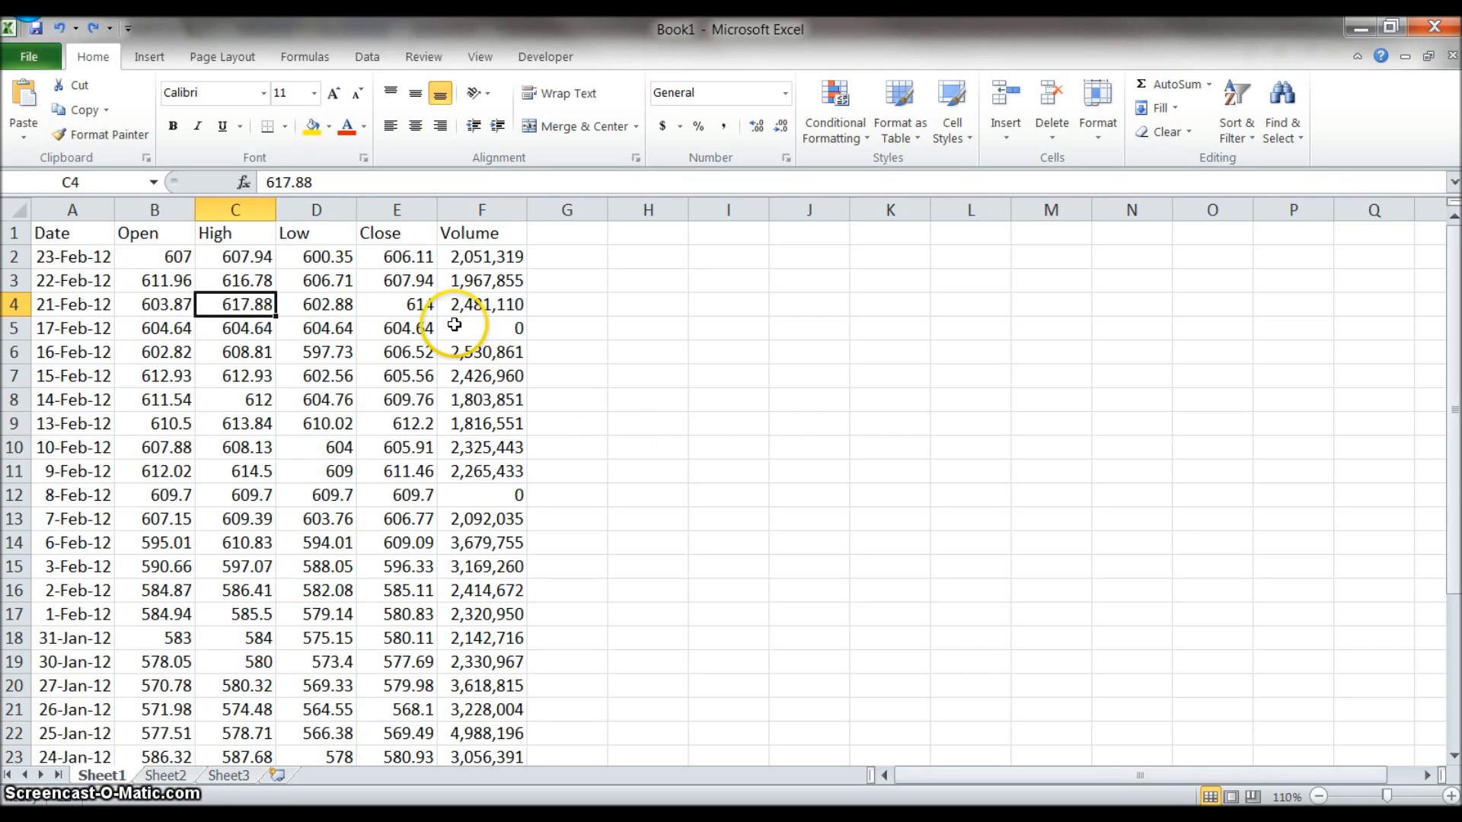
Step: Sort only the Open column values from B2 down, largest to smallest, continuing with the current selection
{"action": "left_click", "coordinate": [229, 264]}
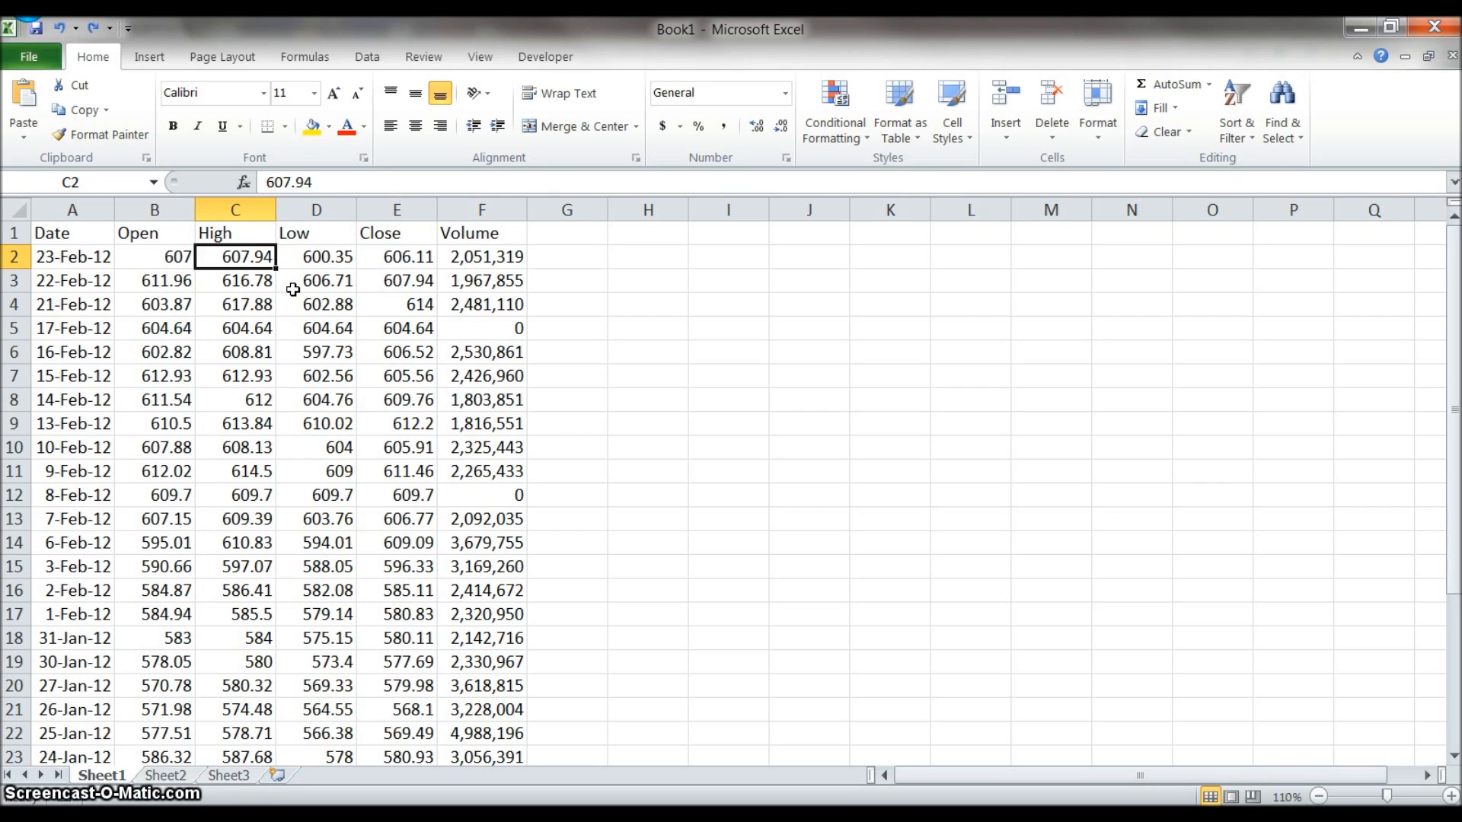
{"action": "key", "text": "Left"}
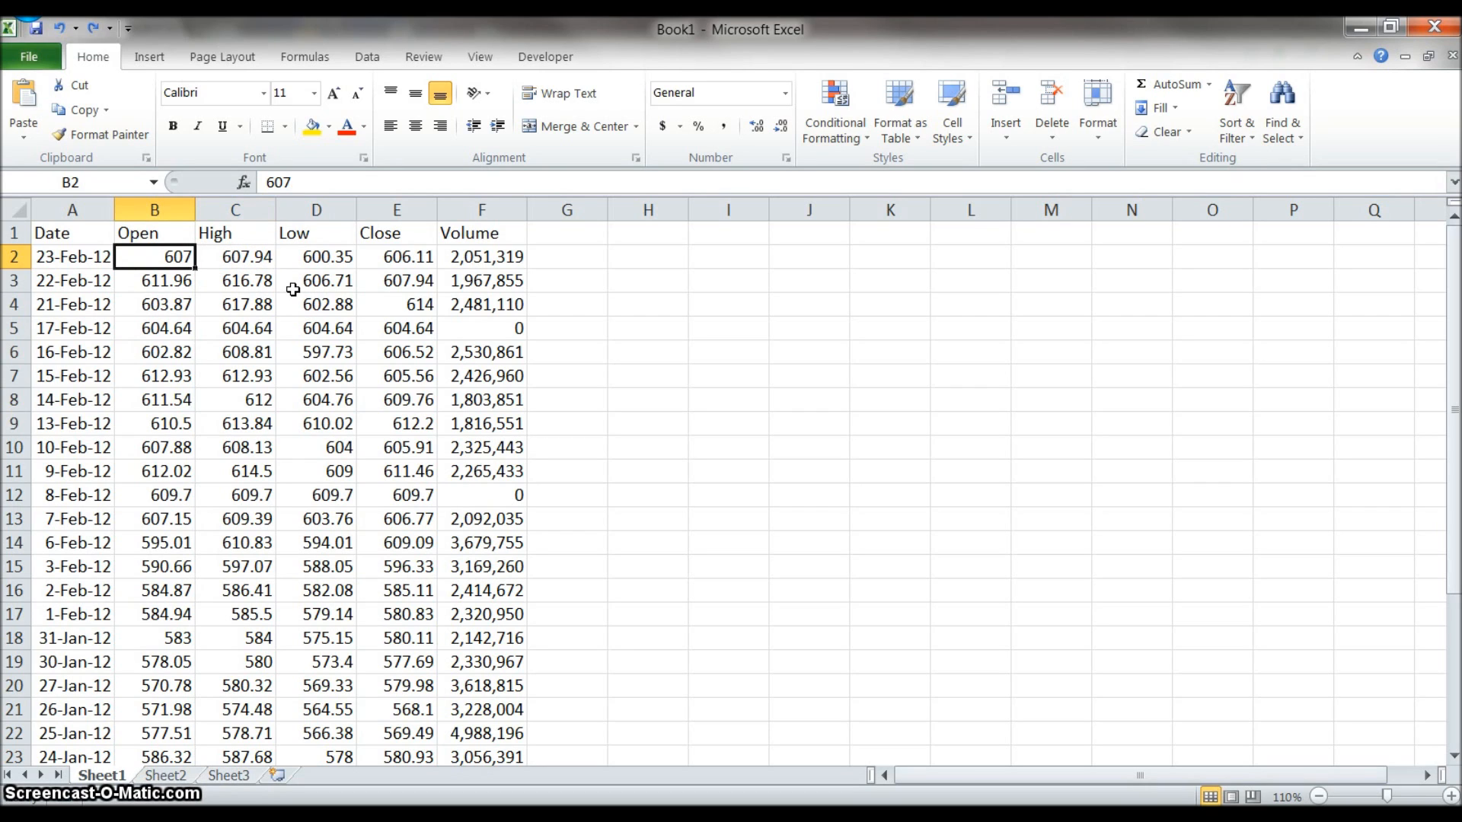
{"action": "key", "text": "ctrl+shift+Down"}
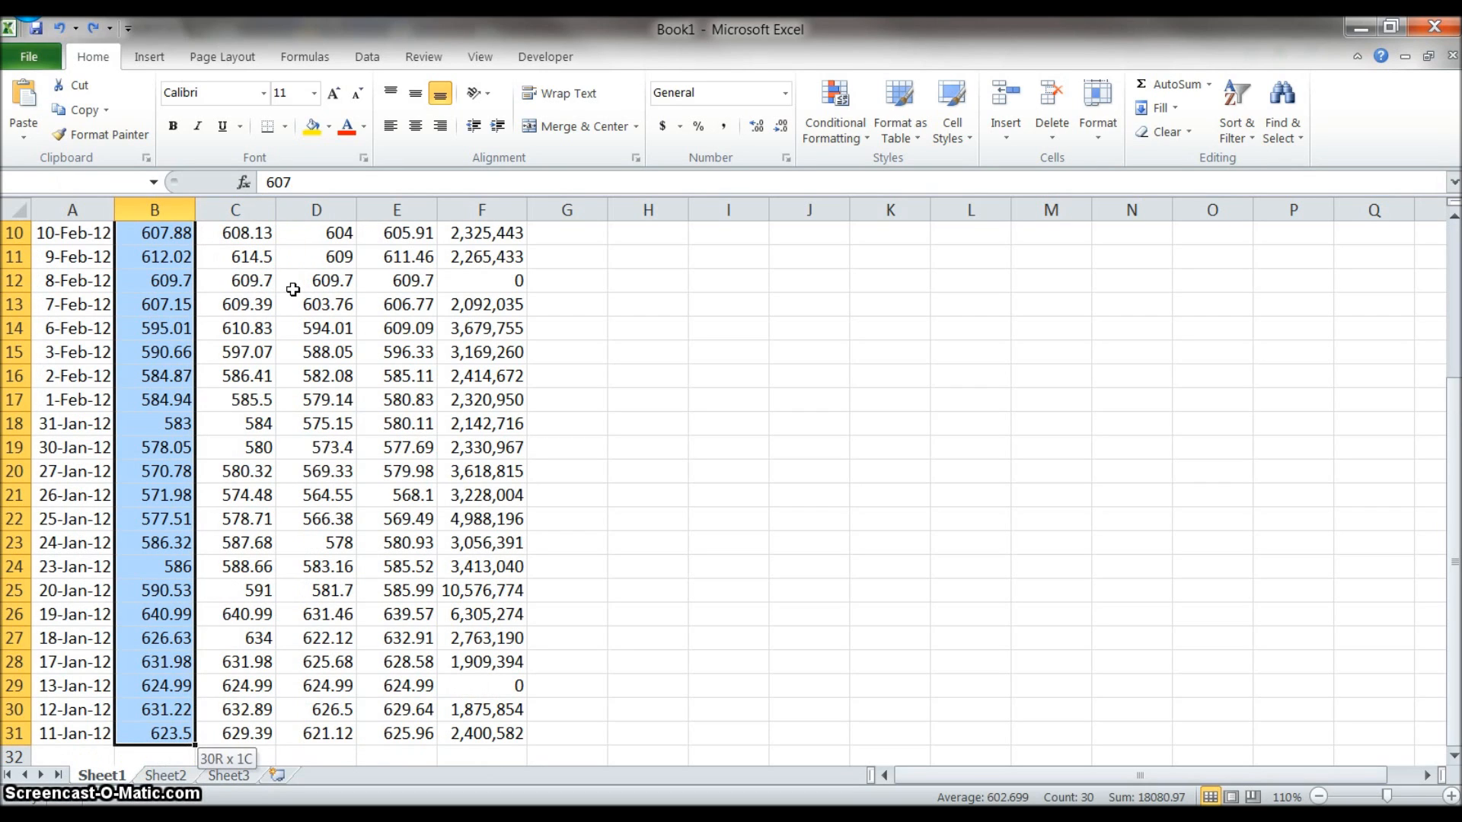
{"action": "left_click_drag", "start_coordinate": [1452, 457], "coordinate": [1456, 352]}
{"action": "left_click", "coordinate": [1227, 124]}
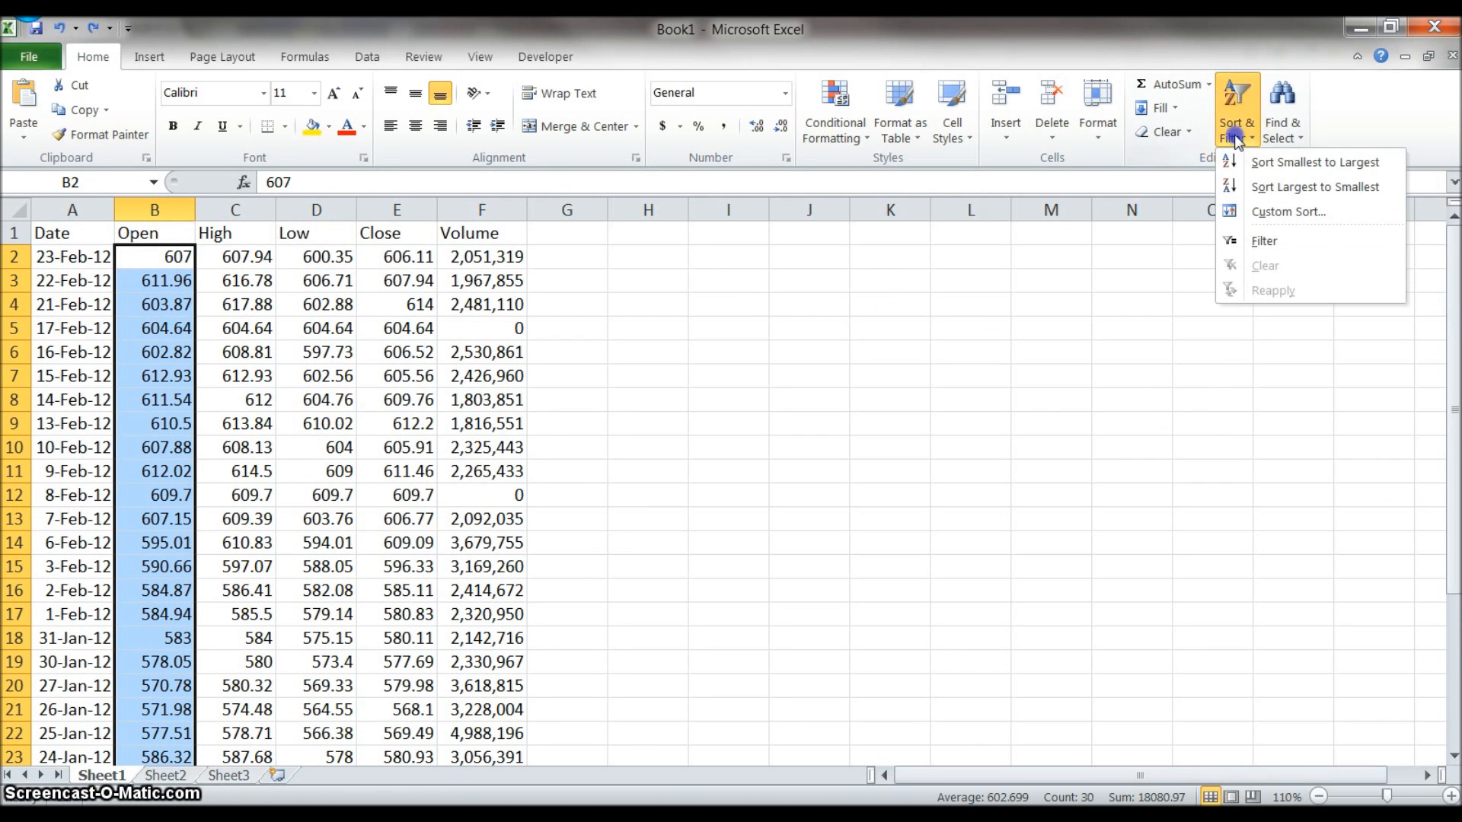
{"action": "left_click", "coordinate": [1258, 190]}
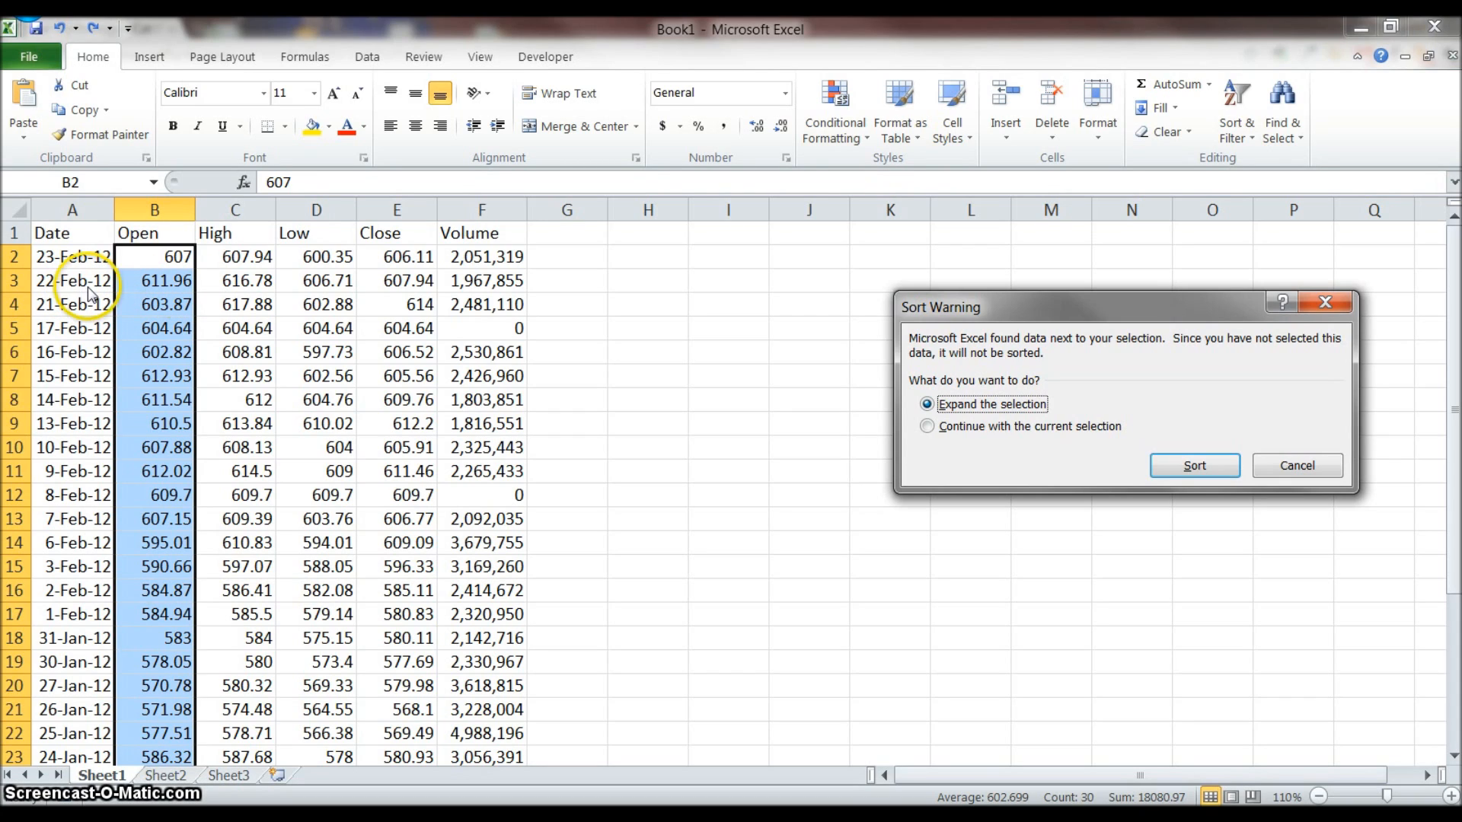
{"action": "left_click", "coordinate": [945, 433]}
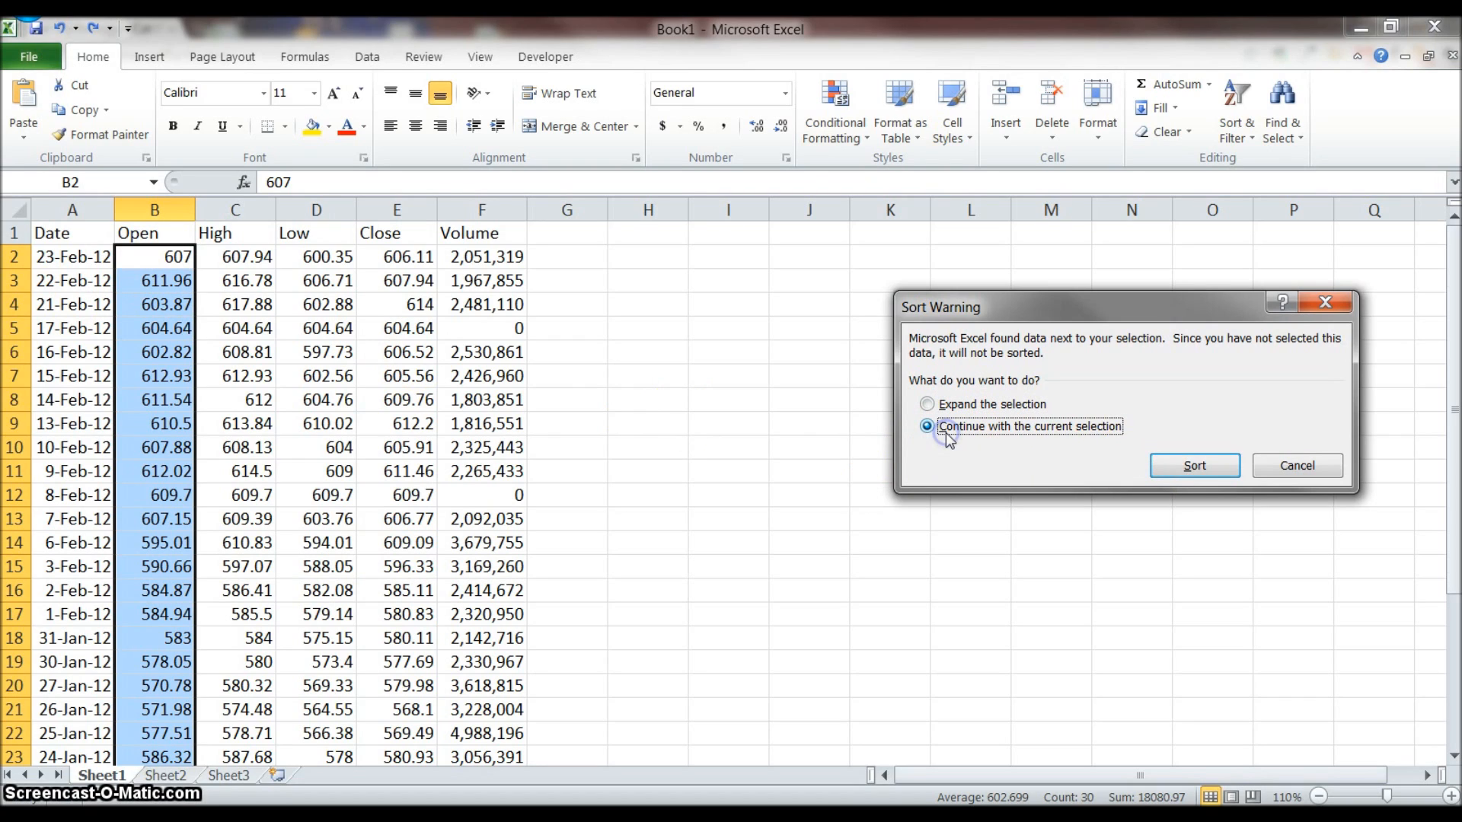
{"action": "left_click", "coordinate": [1183, 466]}
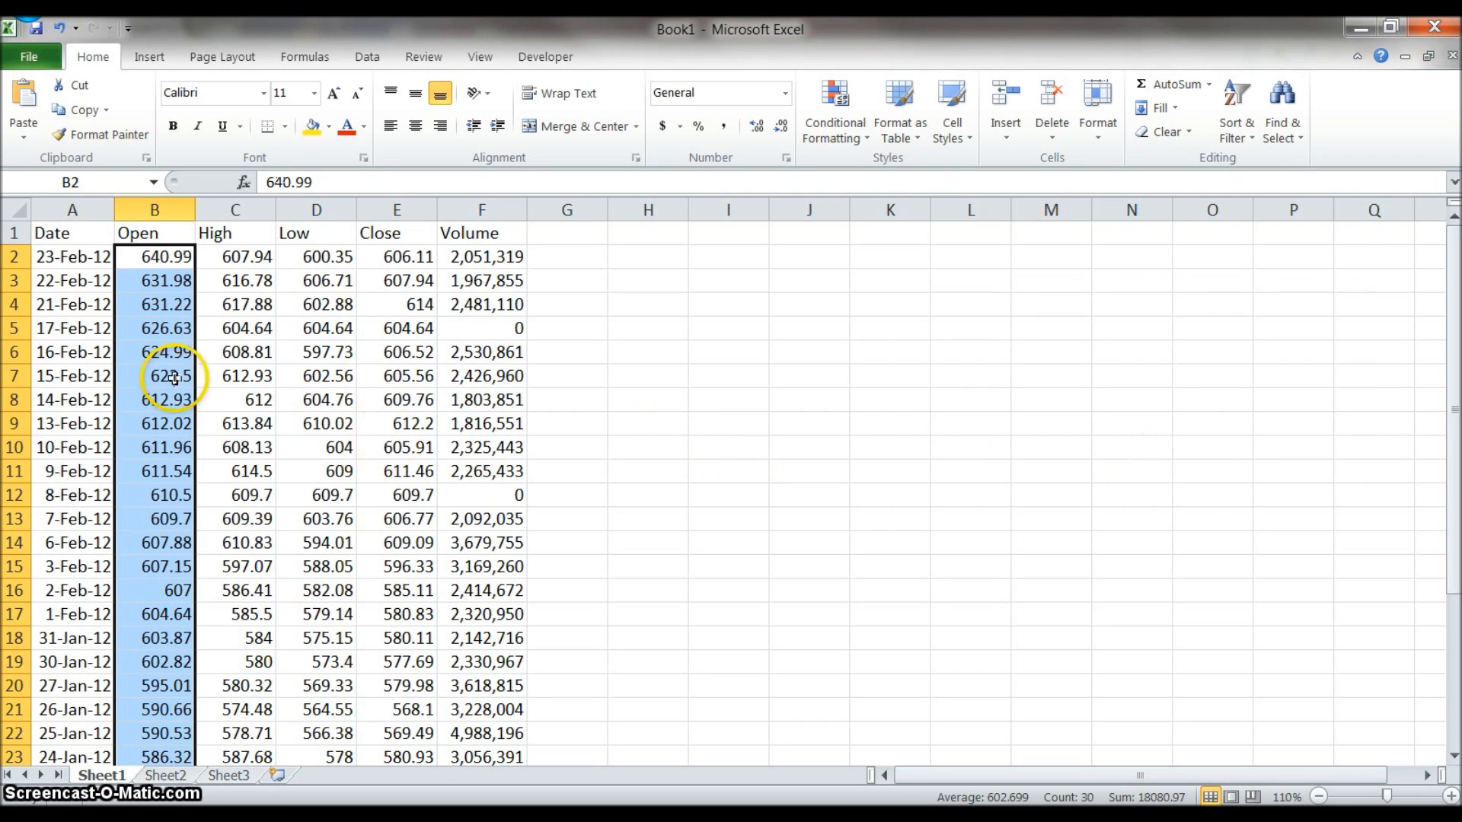
Step: Undo the sort of the Open column
{"action": "left_click", "coordinate": [78, 264]}
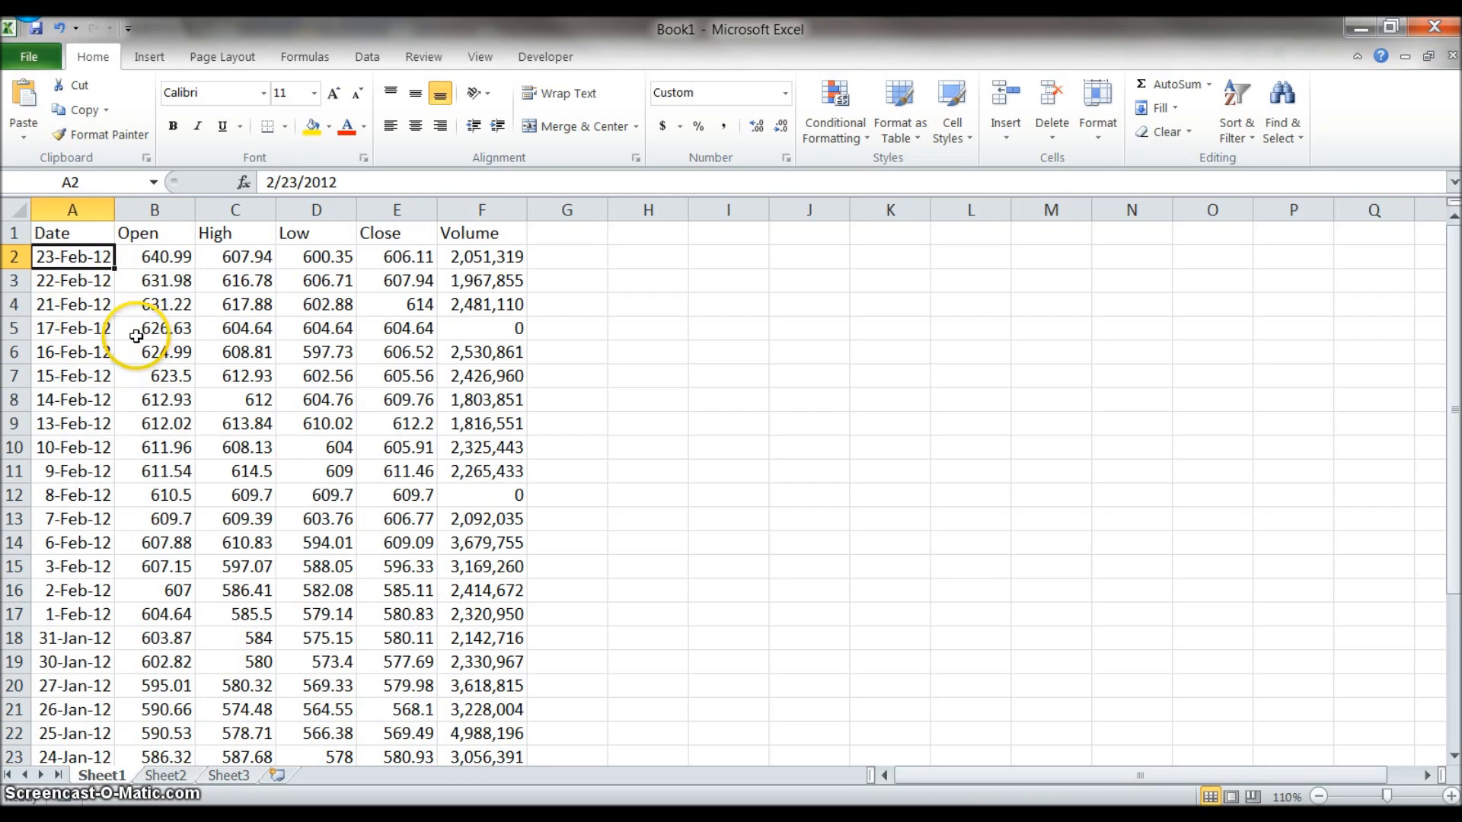
{"action": "left_click", "coordinate": [58, 27]}
{"action": "left_click", "coordinate": [280, 347]}
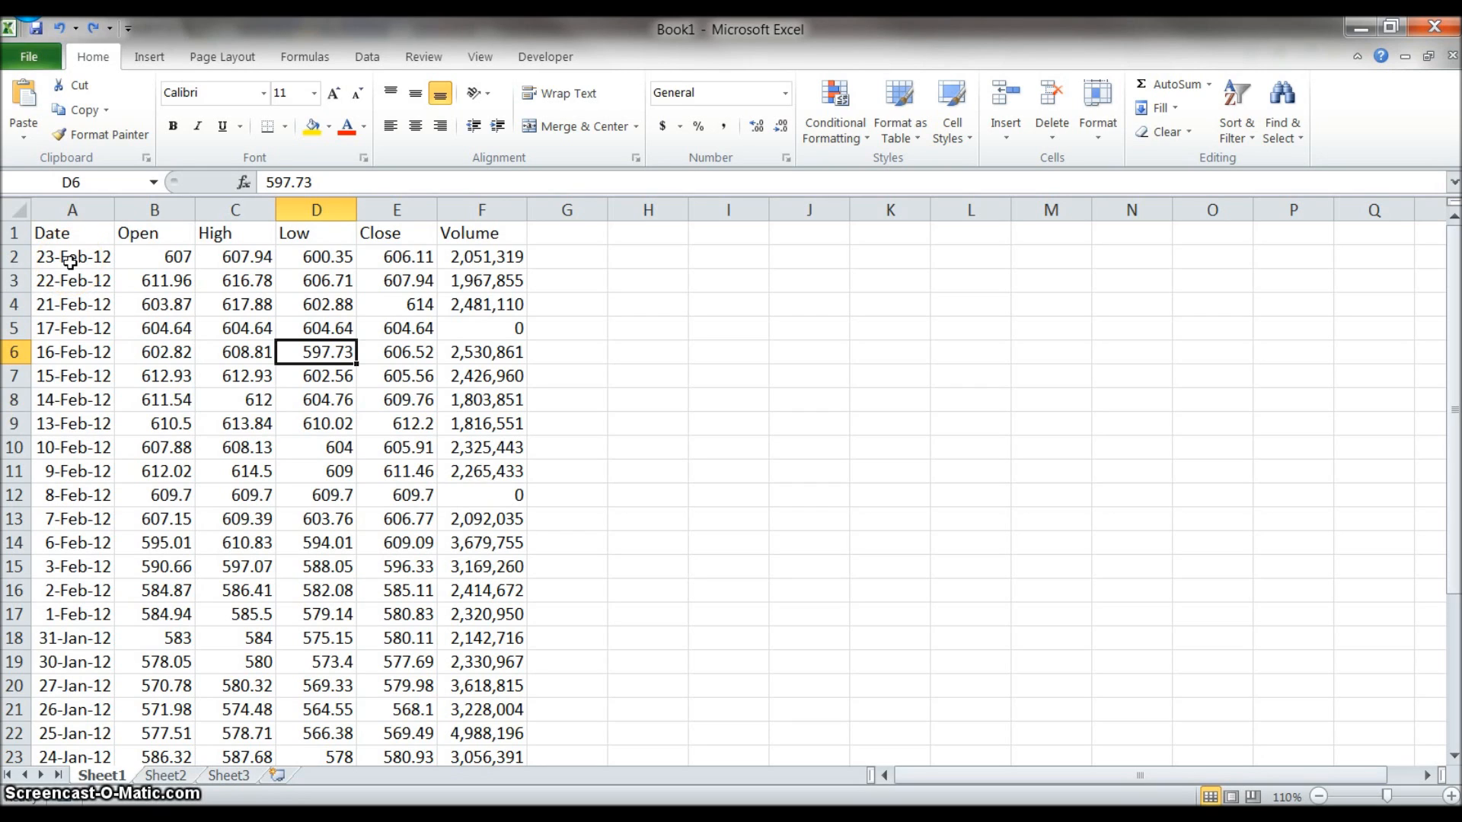
Step: Convert the whole data range A1:F31 into a table with headers
{"action": "left_click", "coordinate": [58, 236]}
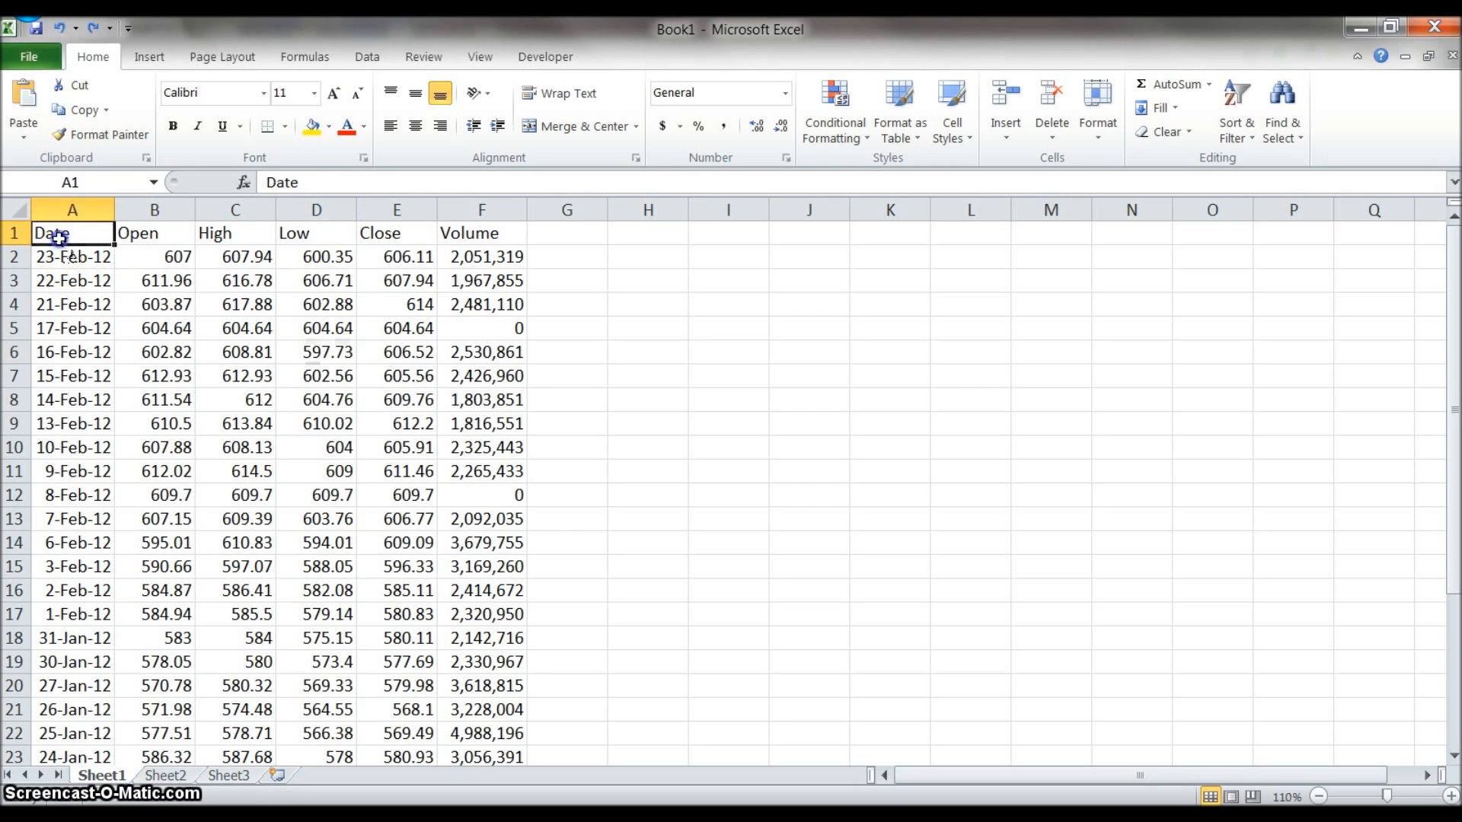
{"action": "key", "text": "ctrl+shift+Right"}
{"action": "key", "text": "ctrl+shift+Down"}
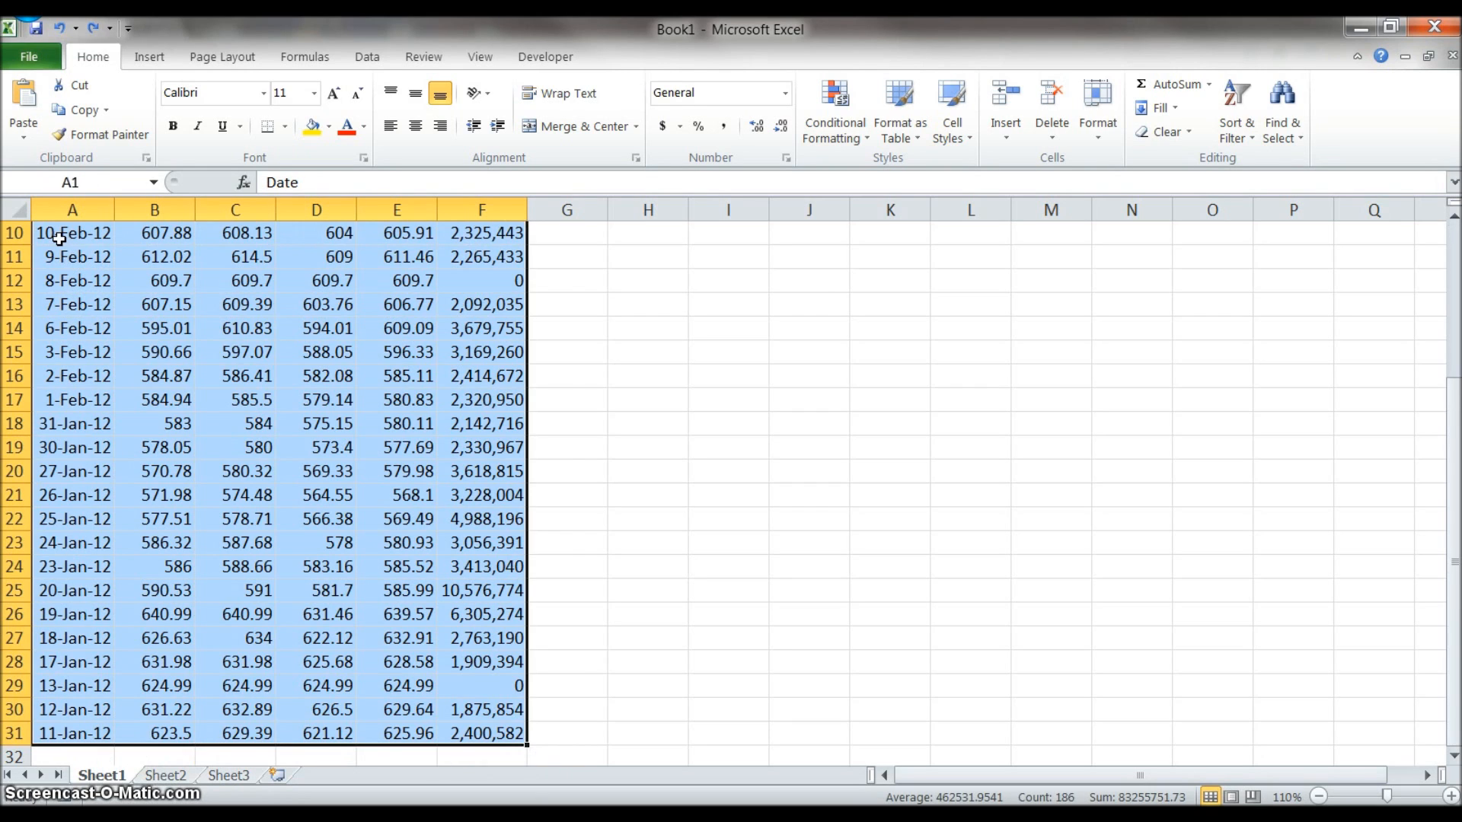
{"action": "left_click", "coordinate": [630, 166]}
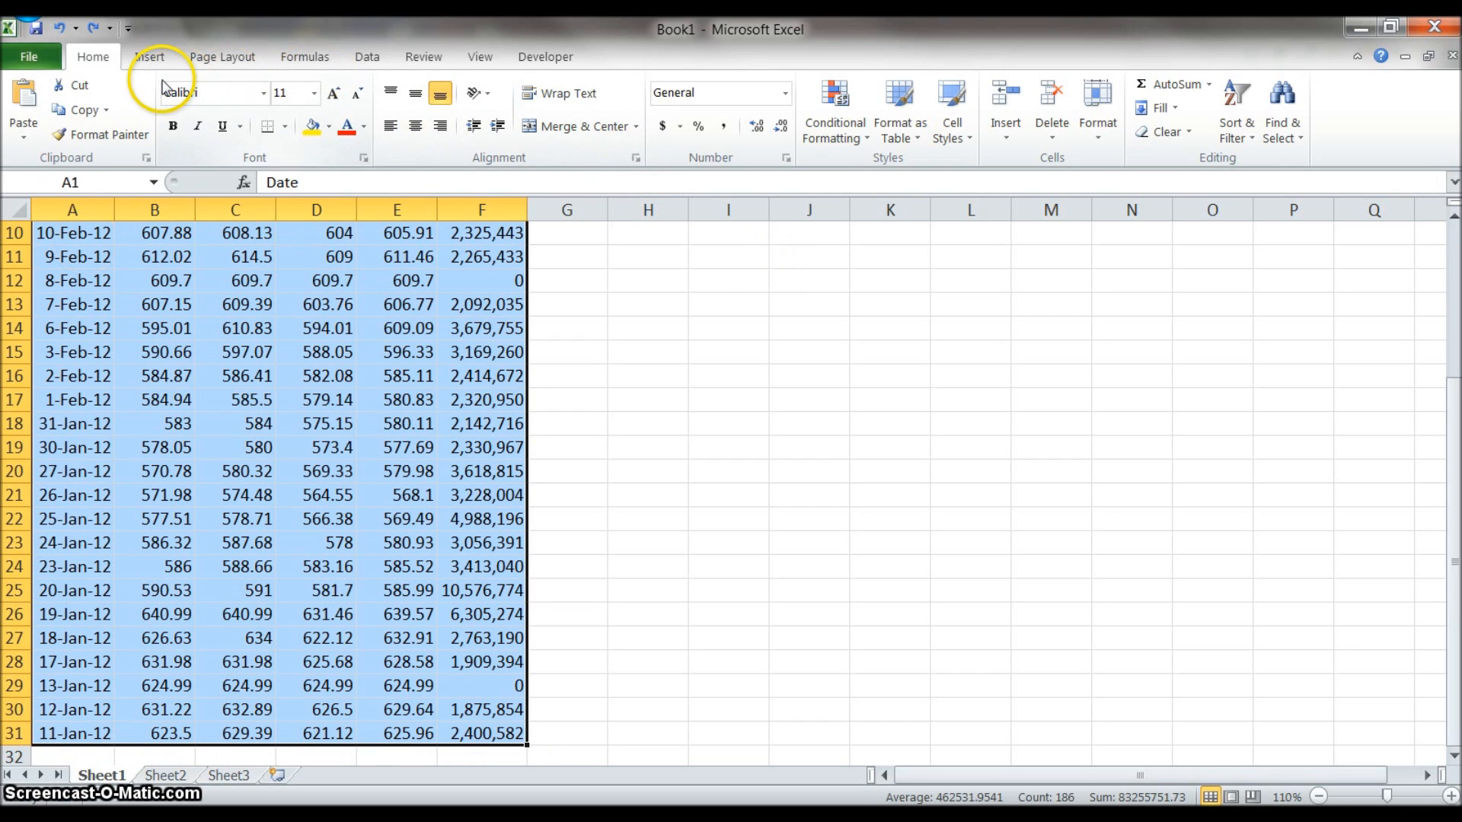
{"action": "left_click", "coordinate": [156, 56]}
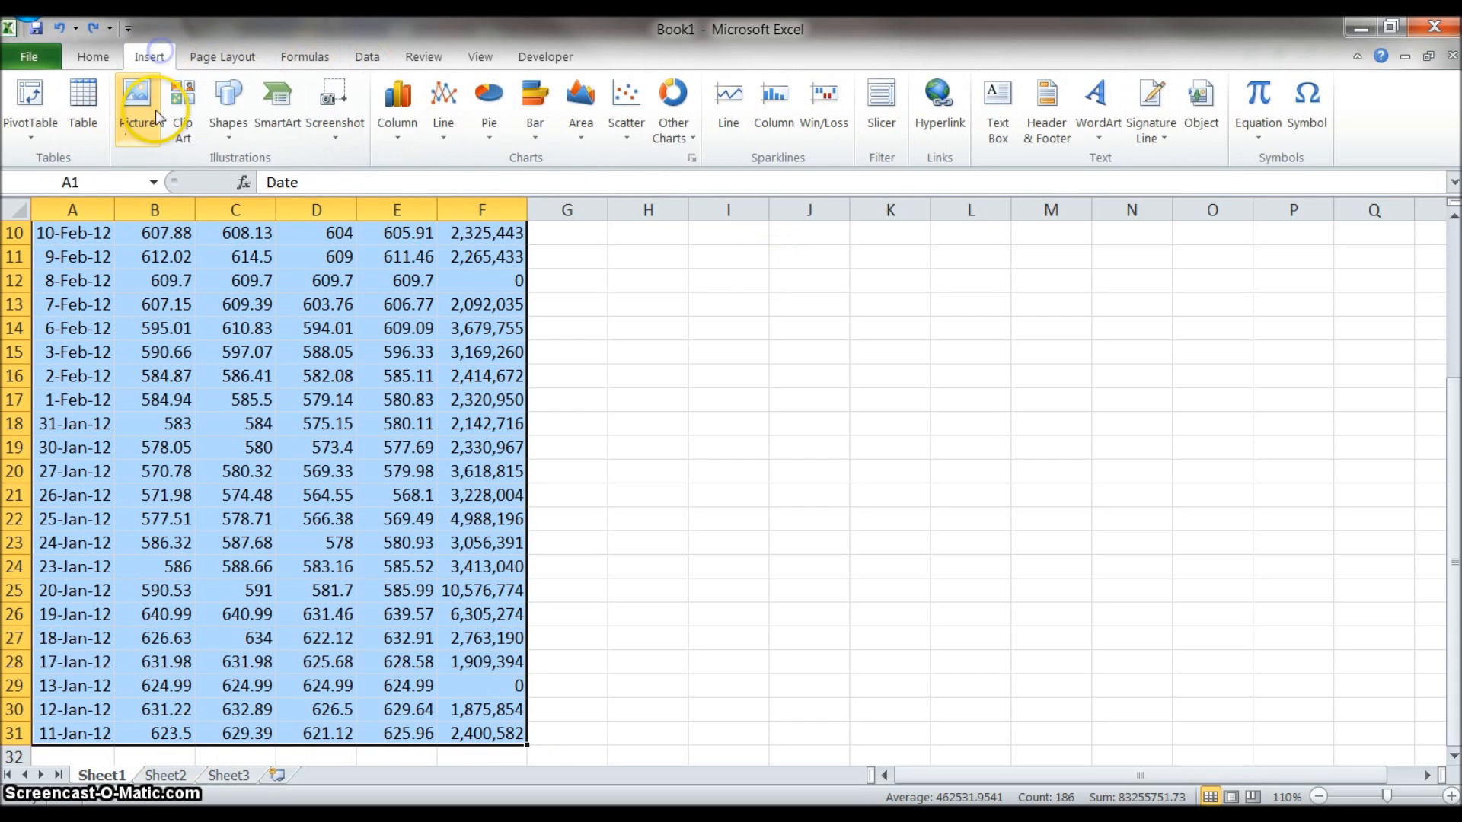
{"action": "left_click", "coordinate": [86, 115]}
{"action": "left_click", "coordinate": [1108, 446]}
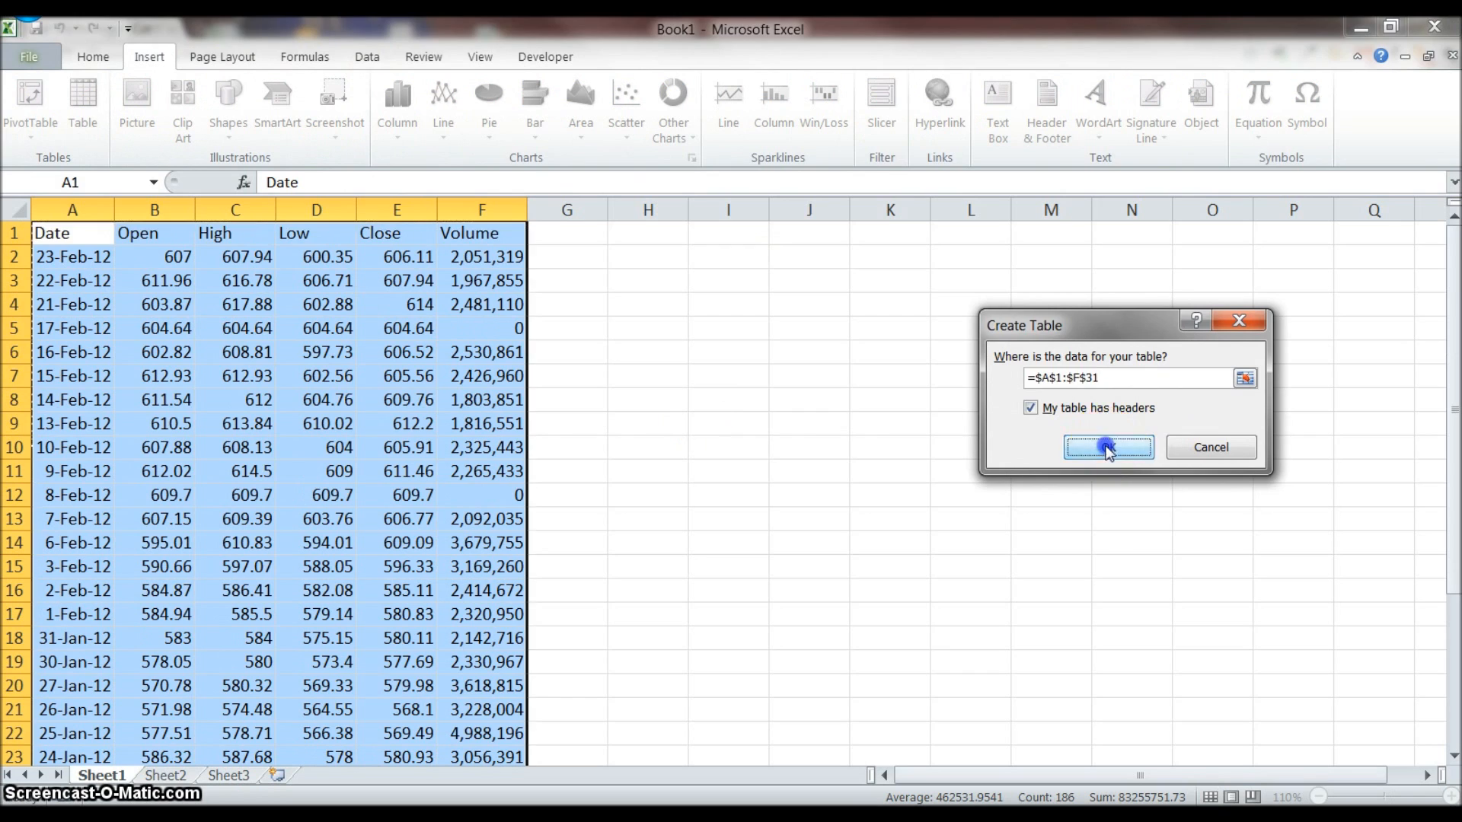
{"action": "left_click", "coordinate": [740, 398]}
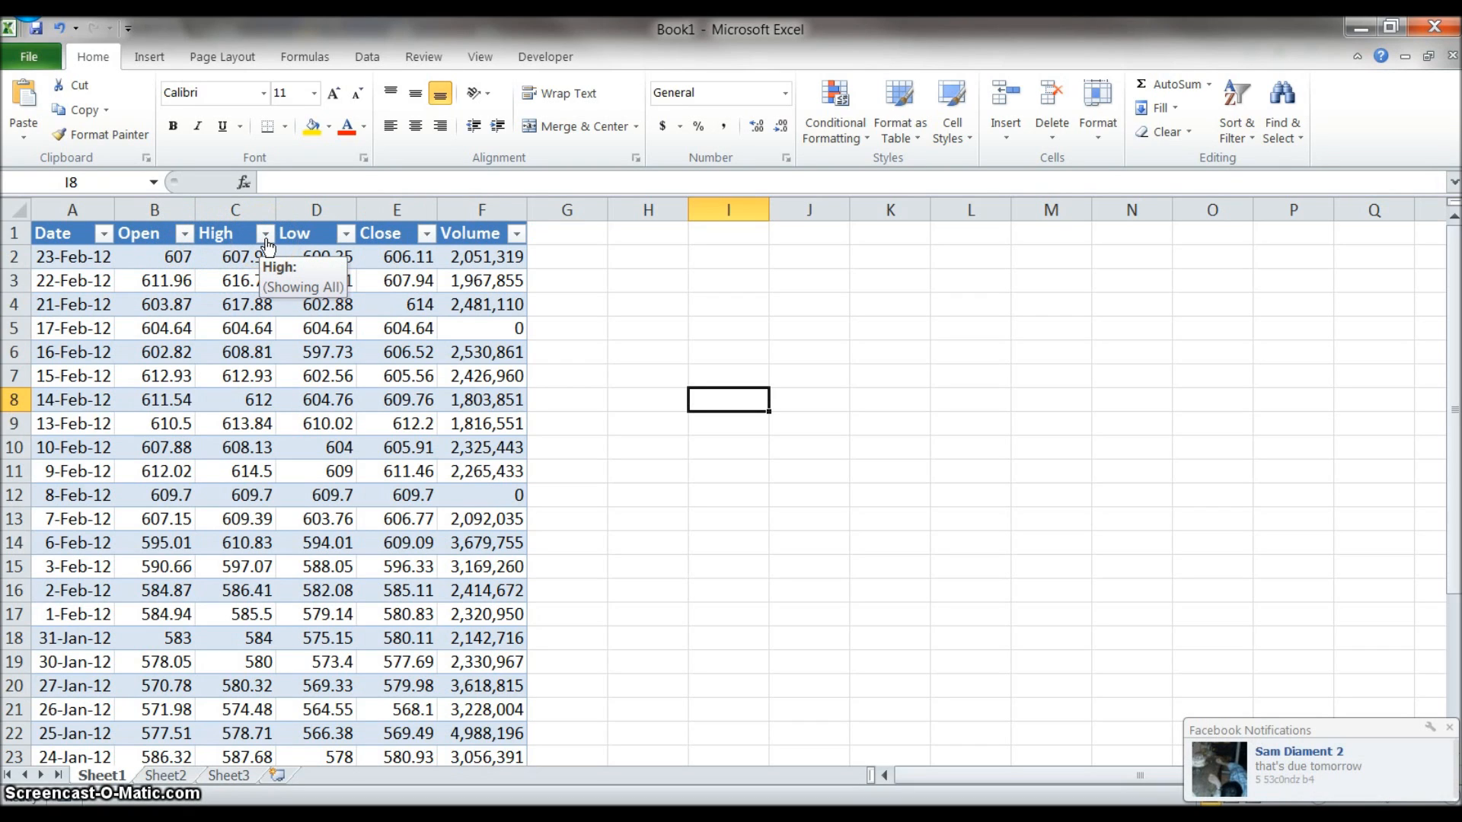
Step: Sort the table by the Open column from largest to smallest
{"action": "left_click", "coordinate": [185, 235]}
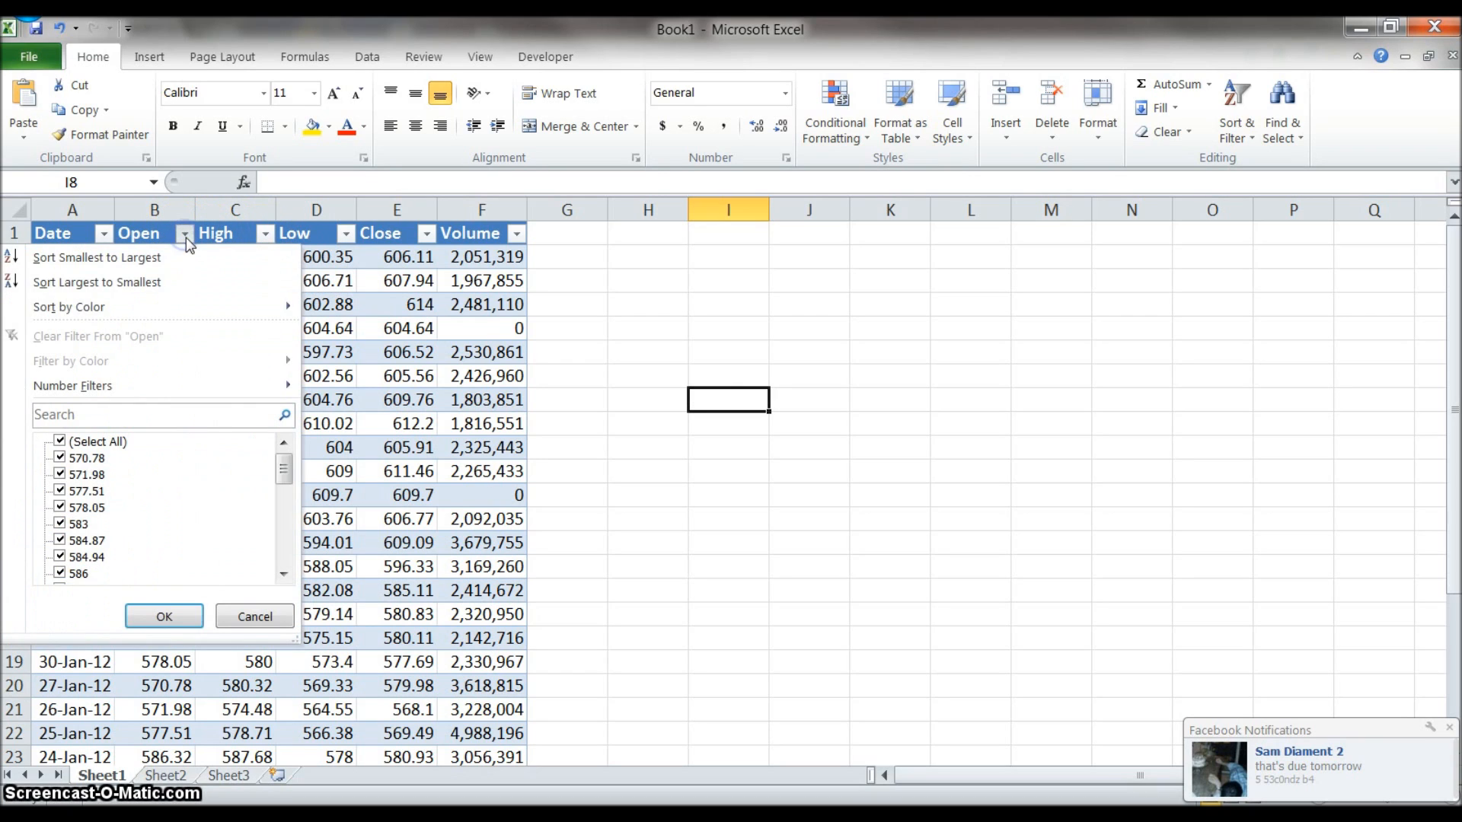
{"action": "left_click", "coordinate": [127, 284]}
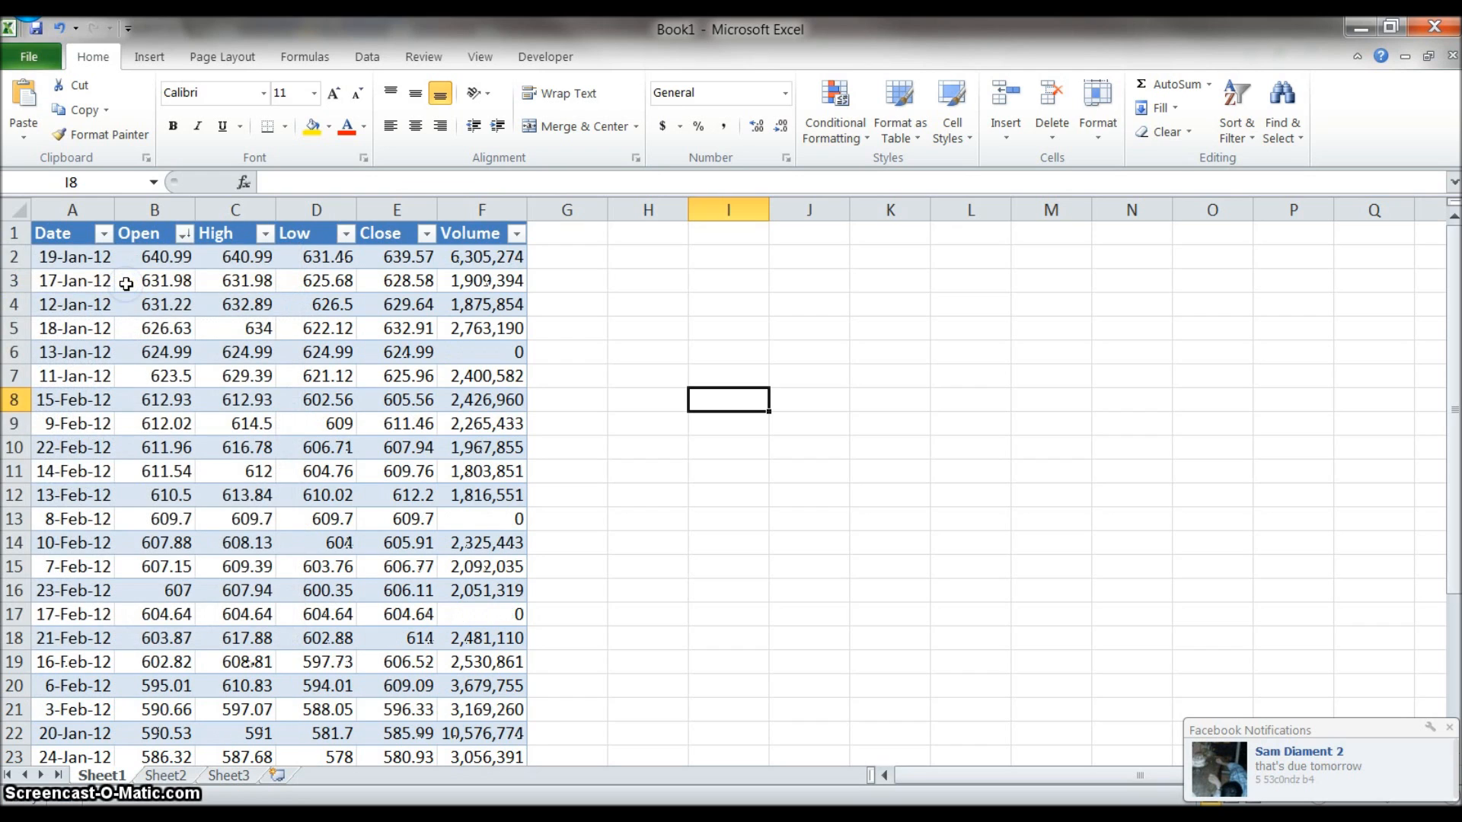
Step: Step through the first rows of the Date column and check how the dates follow the sorted Open values
{"action": "left_click", "coordinate": [62, 257]}
{"action": "key", "text": "Down"}
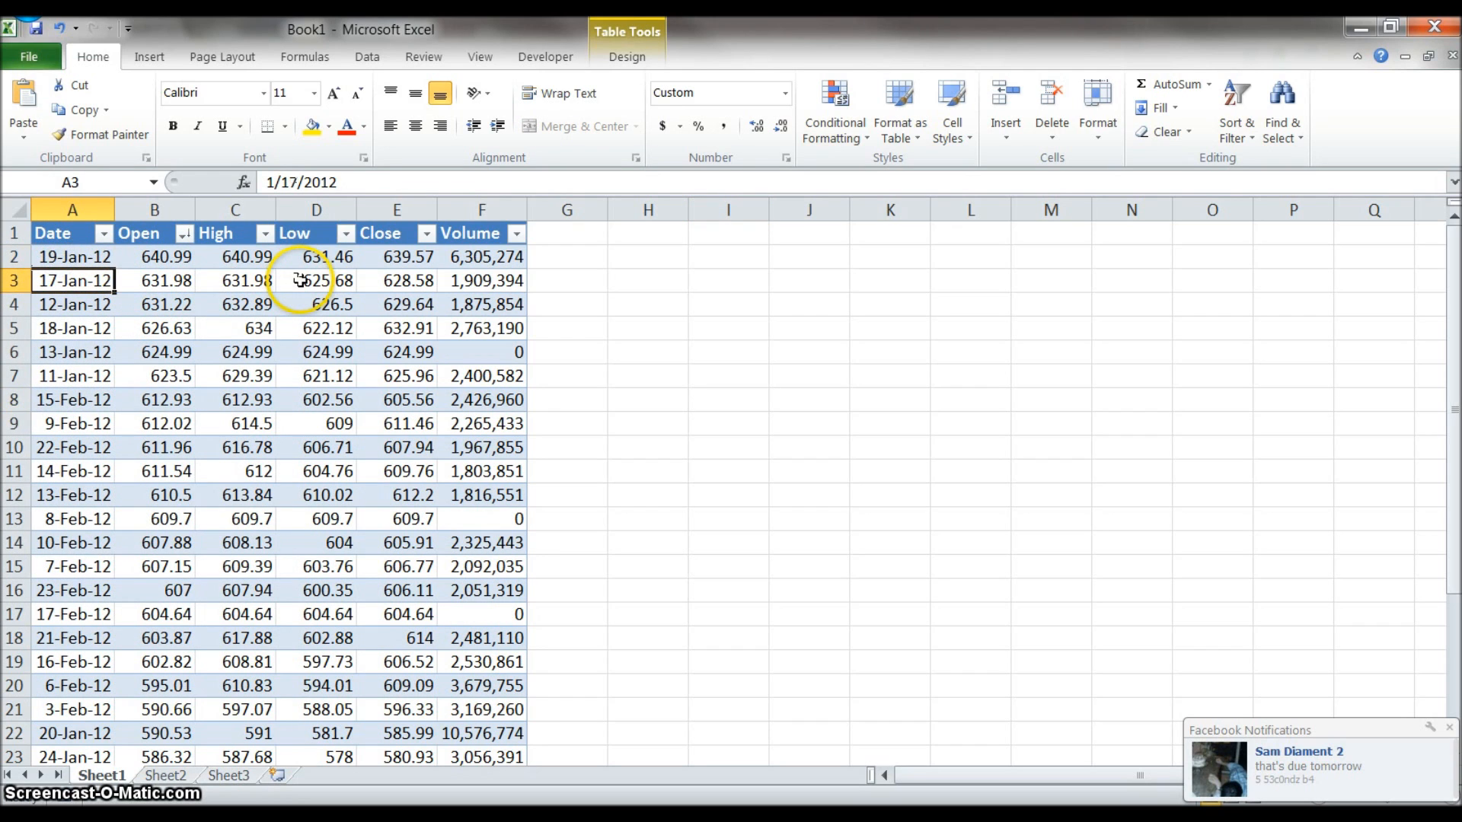
{"action": "key", "text": "Up"}
{"action": "key", "text": "Down"}
{"action": "key", "text": "Down"}
{"action": "key", "text": "Down"}
{"action": "key", "text": "Down"}
{"action": "key", "text": "Down"}
{"action": "key", "text": "Down"}
{"action": "key", "text": "Down"}
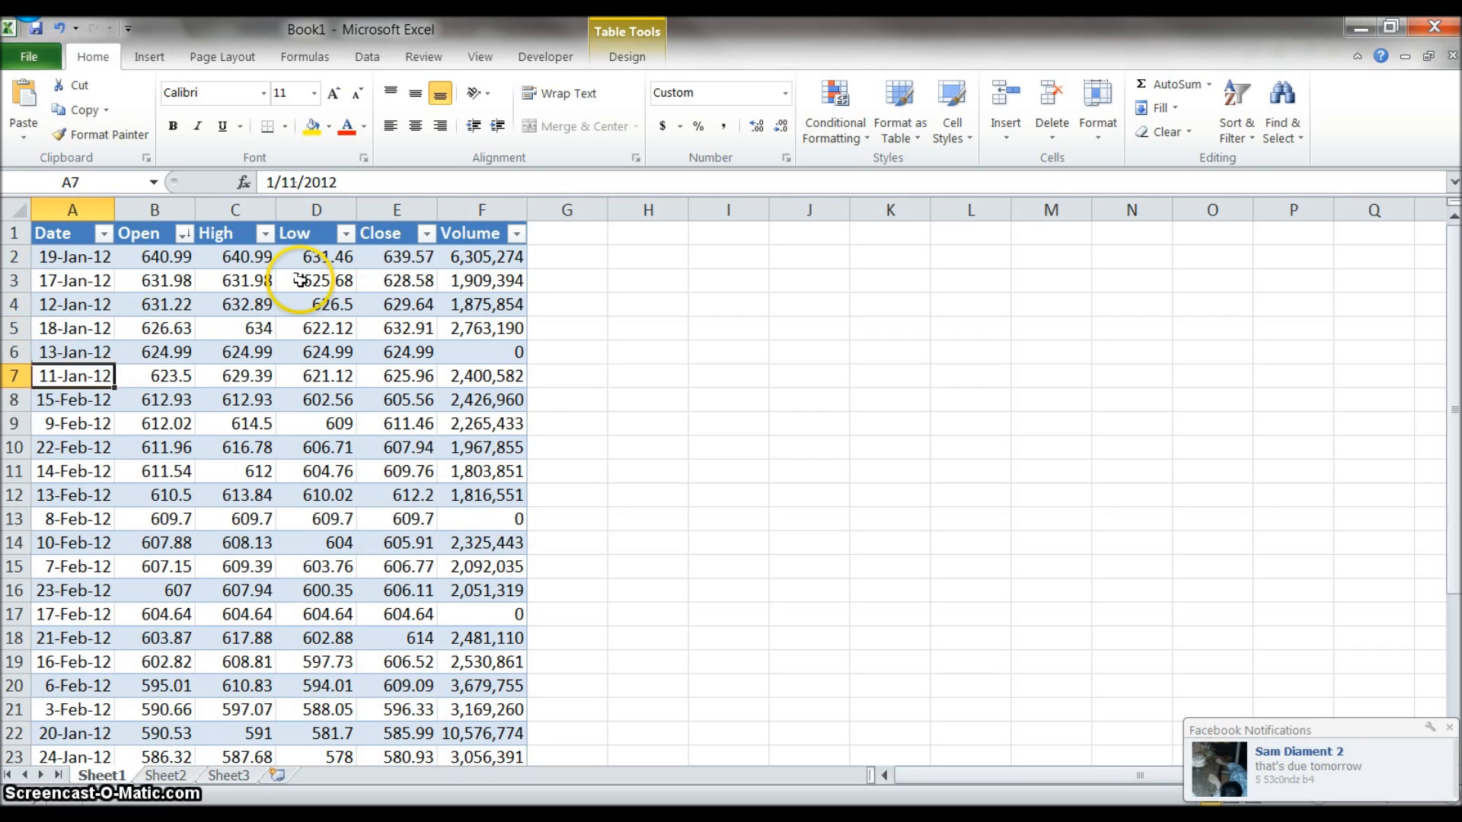
{"action": "key", "text": "Up"}
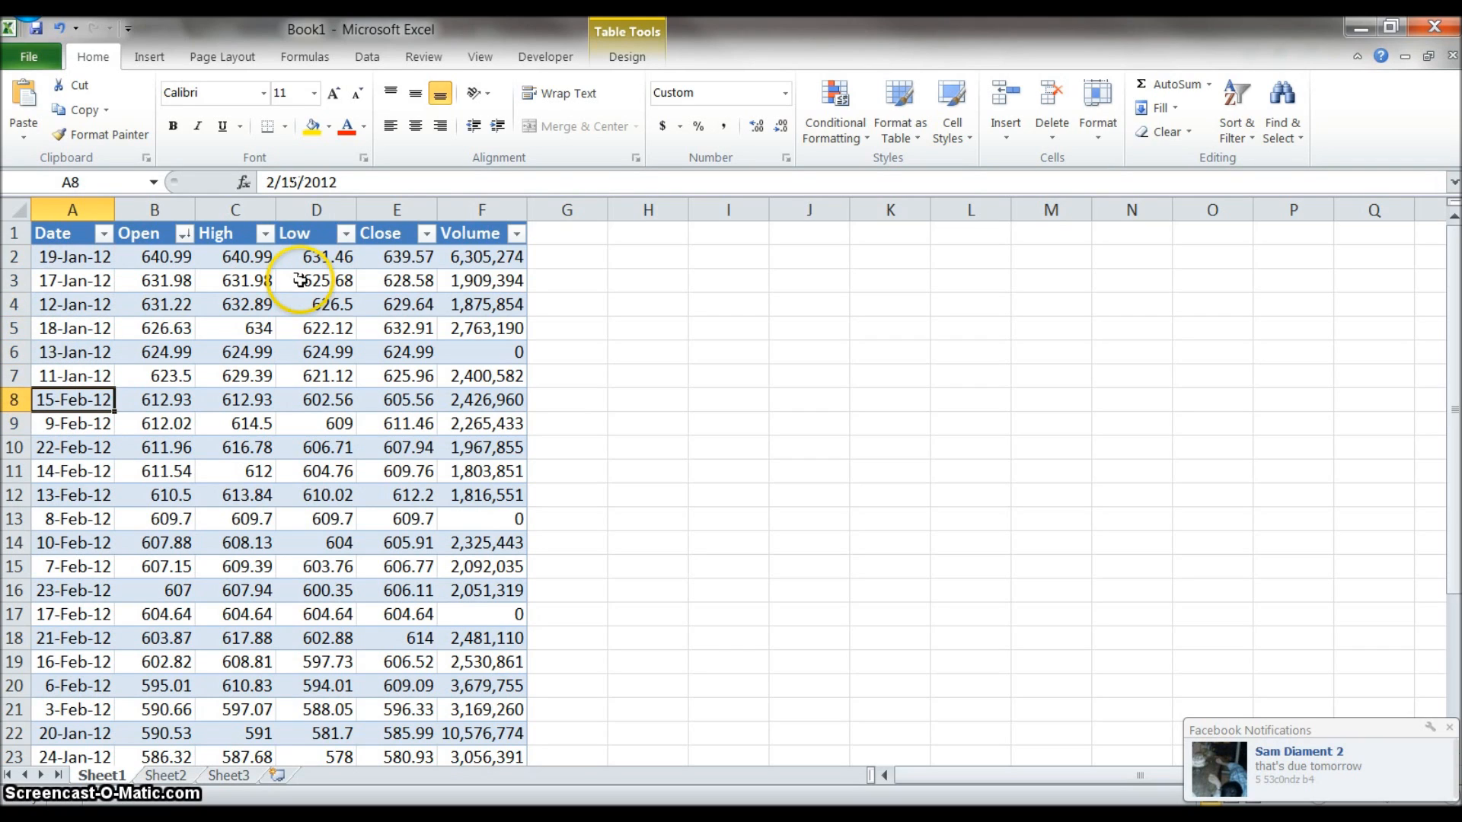
{"action": "left_click", "coordinate": [175, 257]}
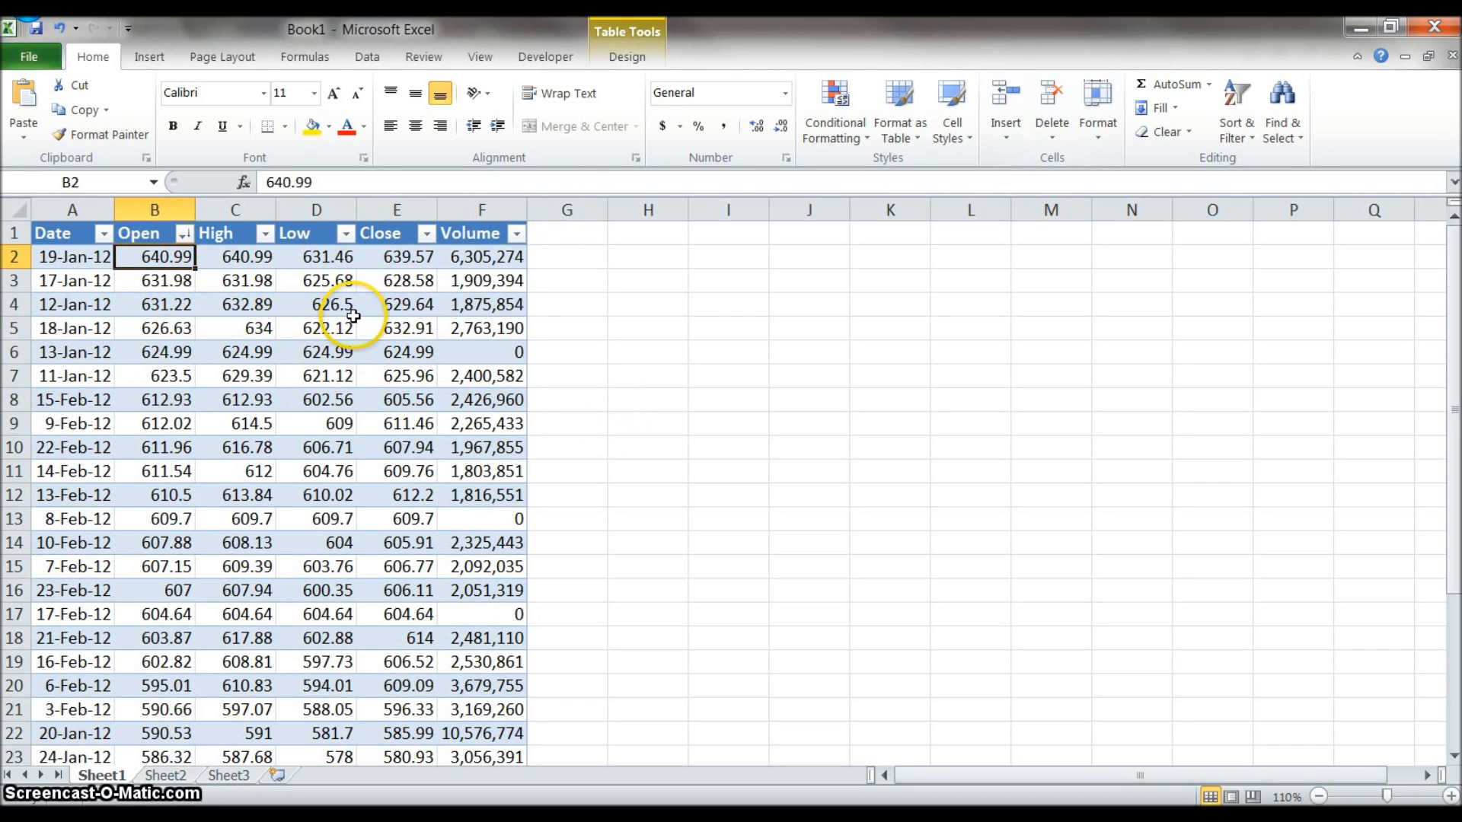
Step: Sort the table by the Close column from largest to smallest
{"action": "left_click", "coordinate": [1237, 119]}
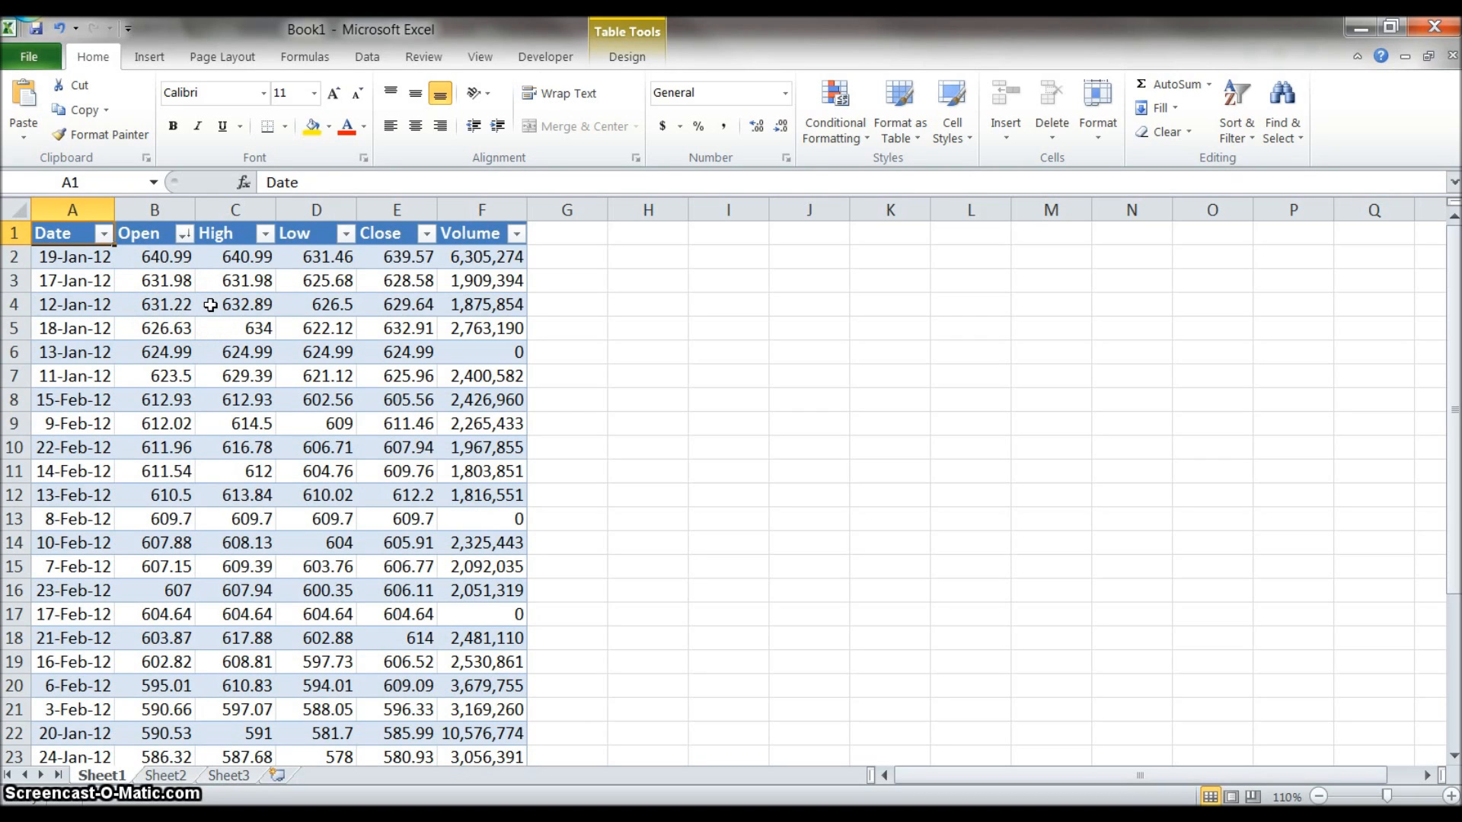
{"action": "left_click", "coordinate": [425, 236]}
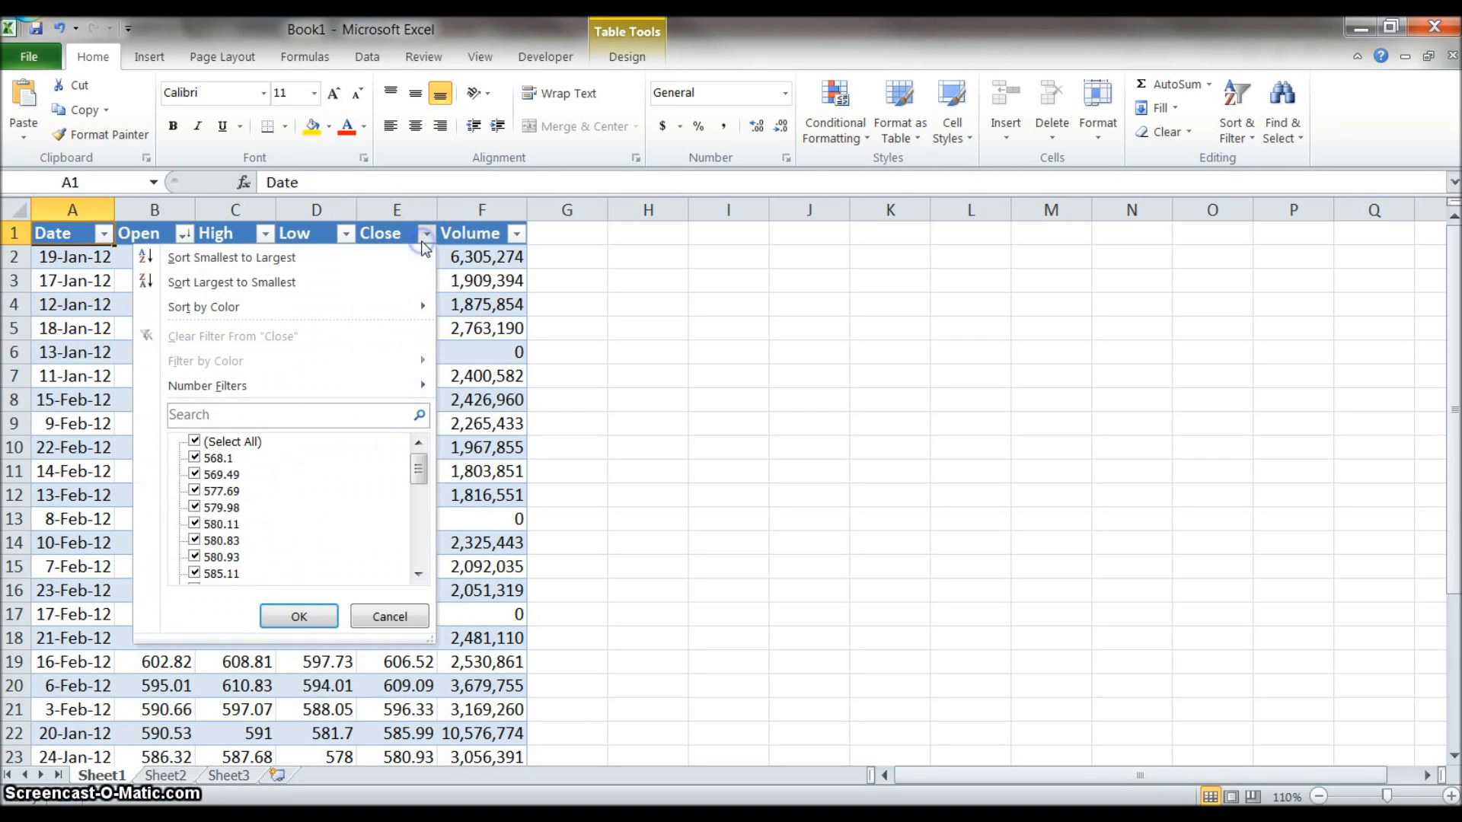
{"action": "left_click", "coordinate": [271, 283]}
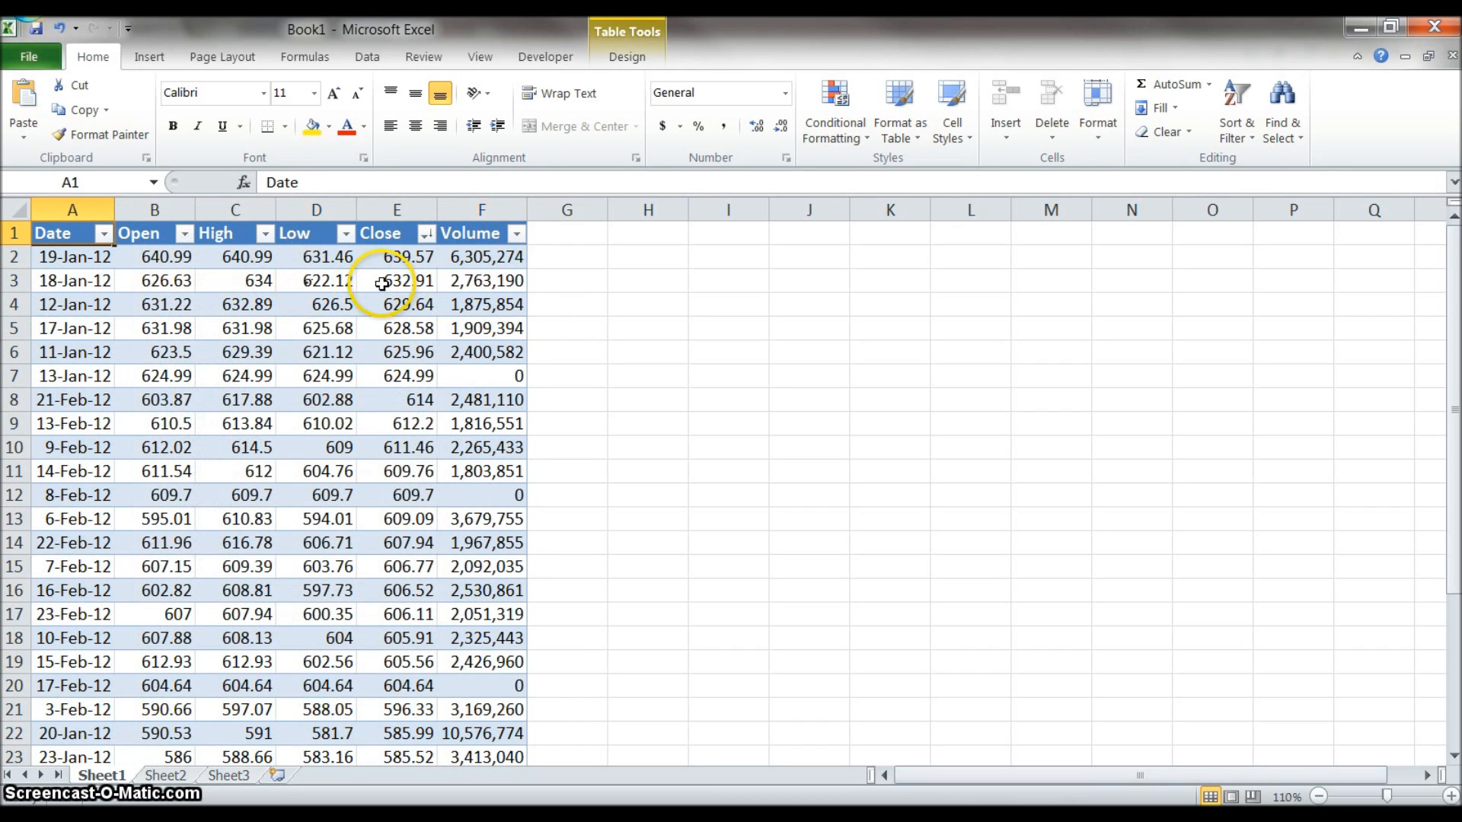
Step: Start a custom sort of the table and set its sort level to Open, sorted on Values, Largest to Smallest
{"action": "left_click", "coordinate": [153, 233]}
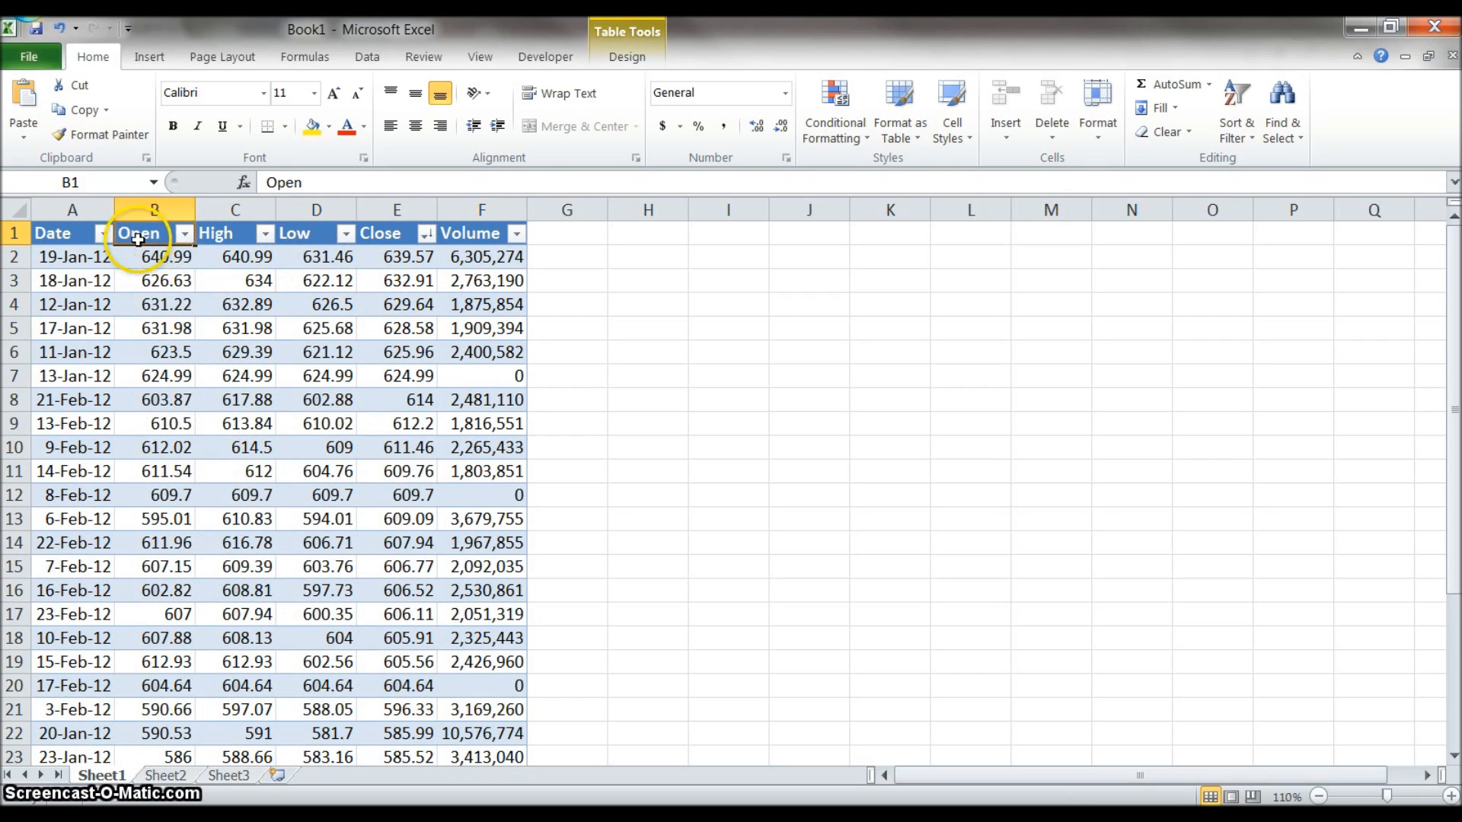
{"action": "left_click", "coordinate": [159, 240]}
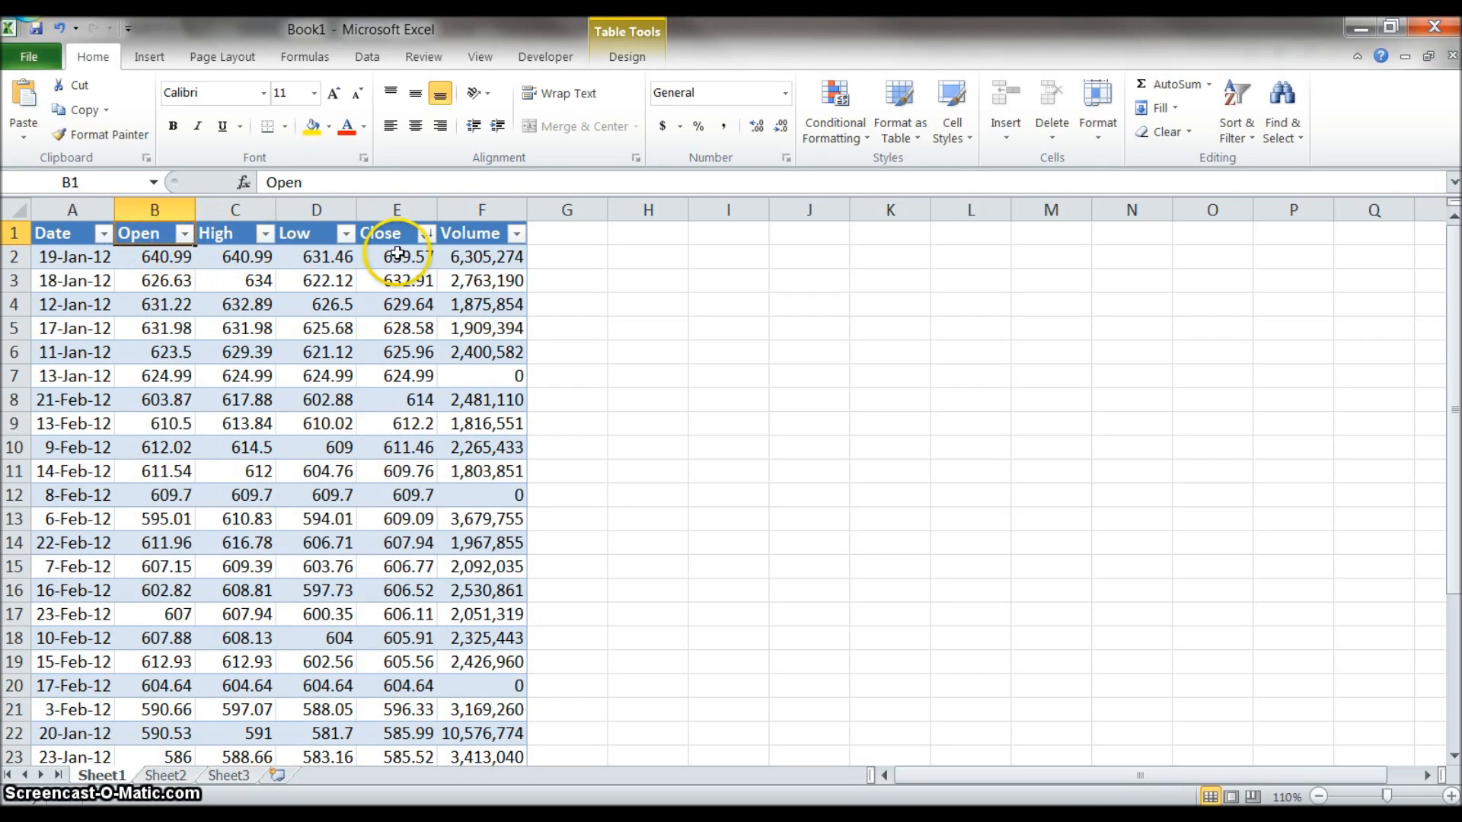
{"action": "left_click", "coordinate": [1234, 140]}
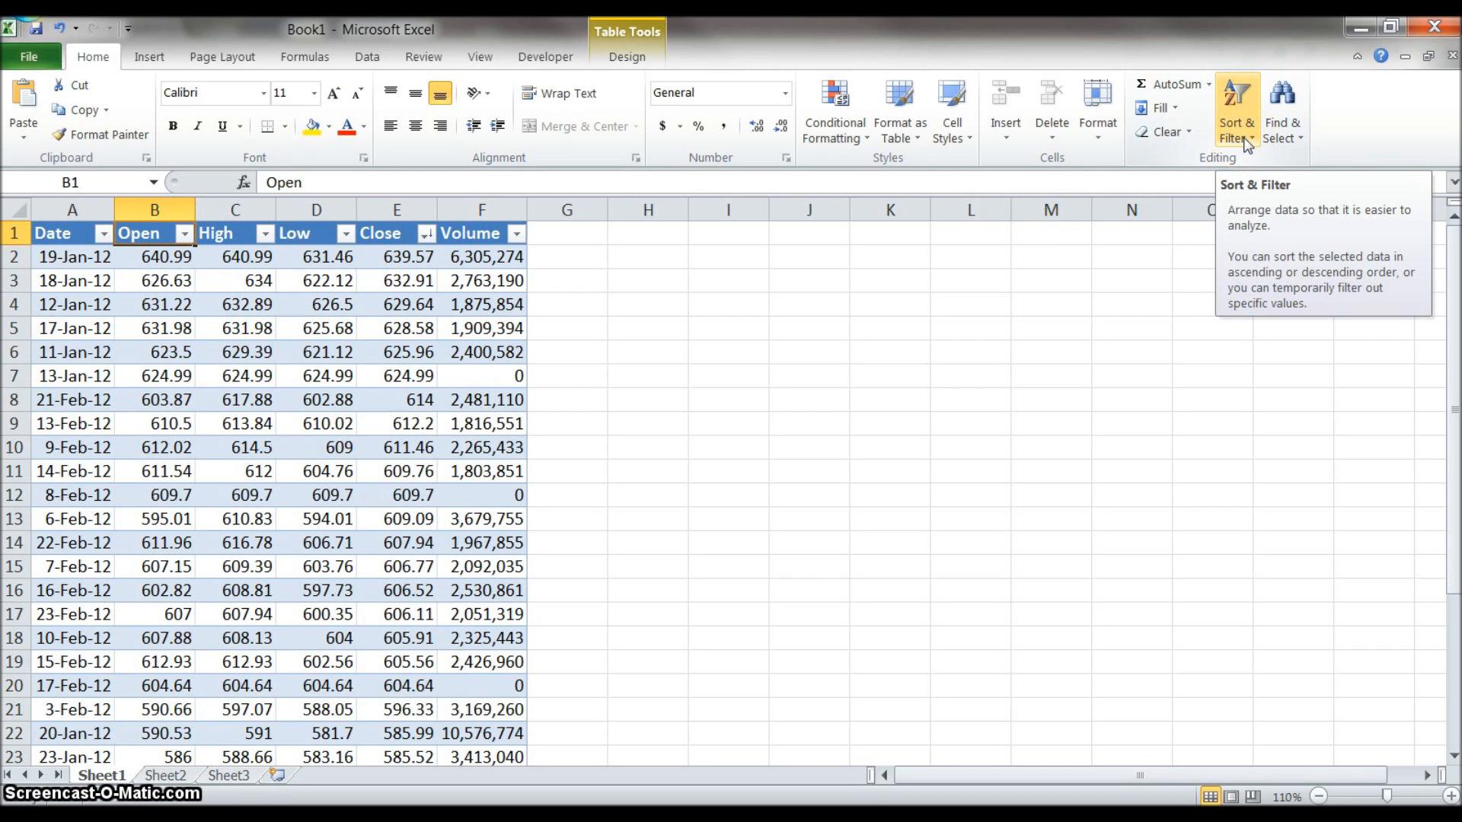
{"action": "left_click", "coordinate": [1244, 139]}
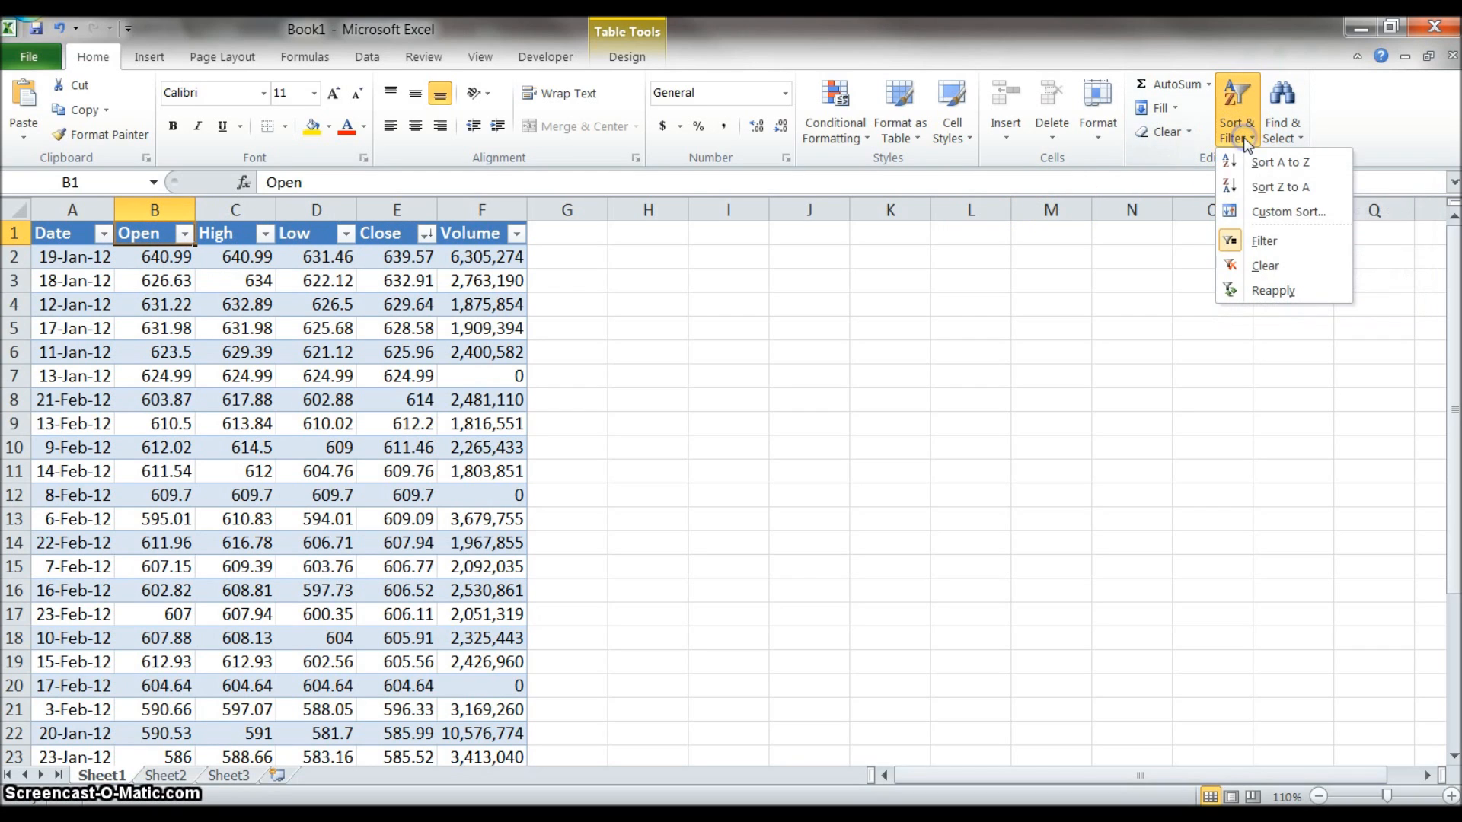
{"action": "left_click", "coordinate": [1247, 210]}
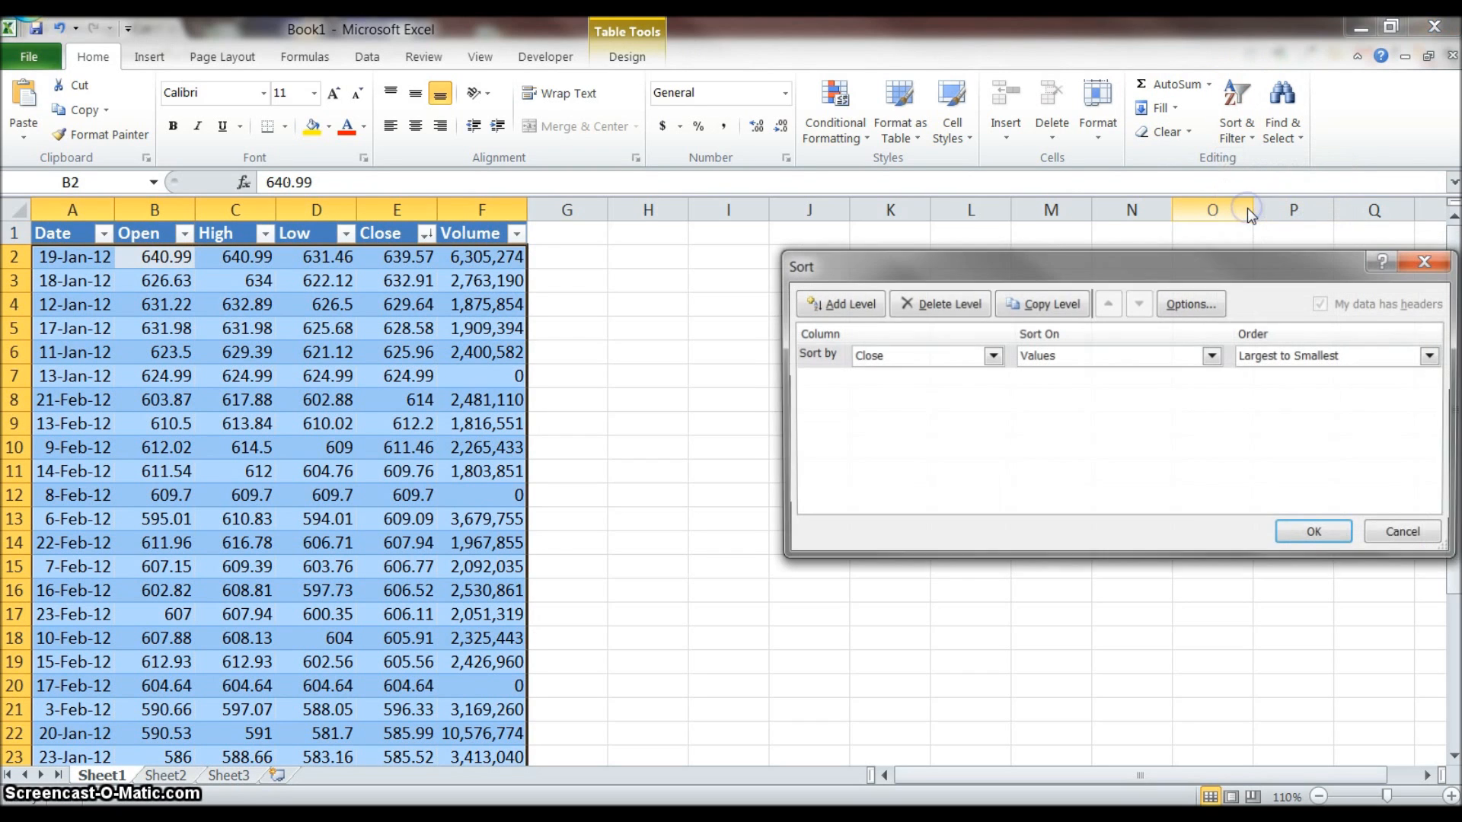
{"action": "left_click", "coordinate": [1038, 262]}
{"action": "left_click_drag", "start_coordinate": [1039, 263], "coordinate": [854, 241]}
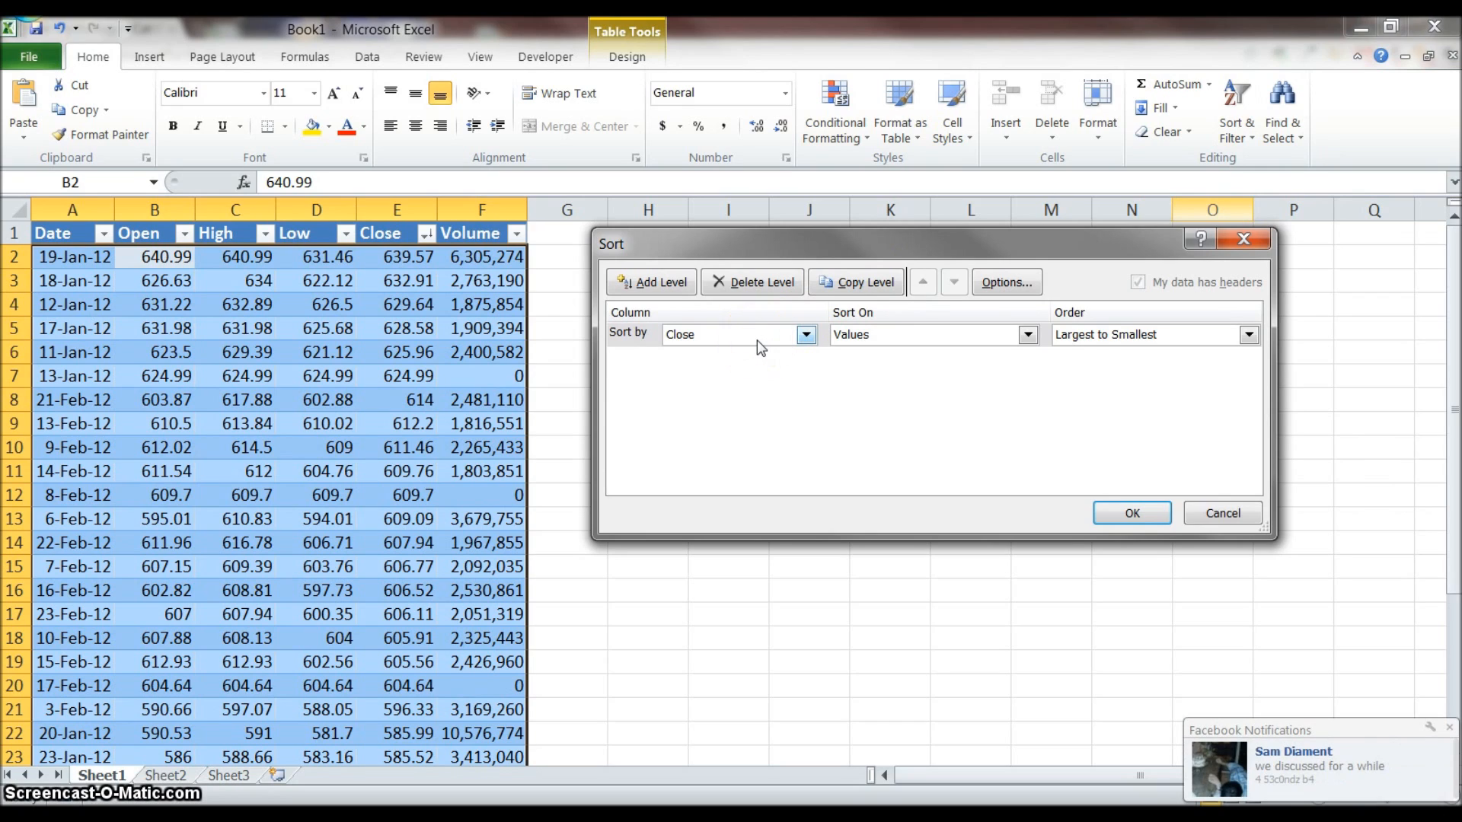
{"action": "left_click", "coordinate": [1447, 727]}
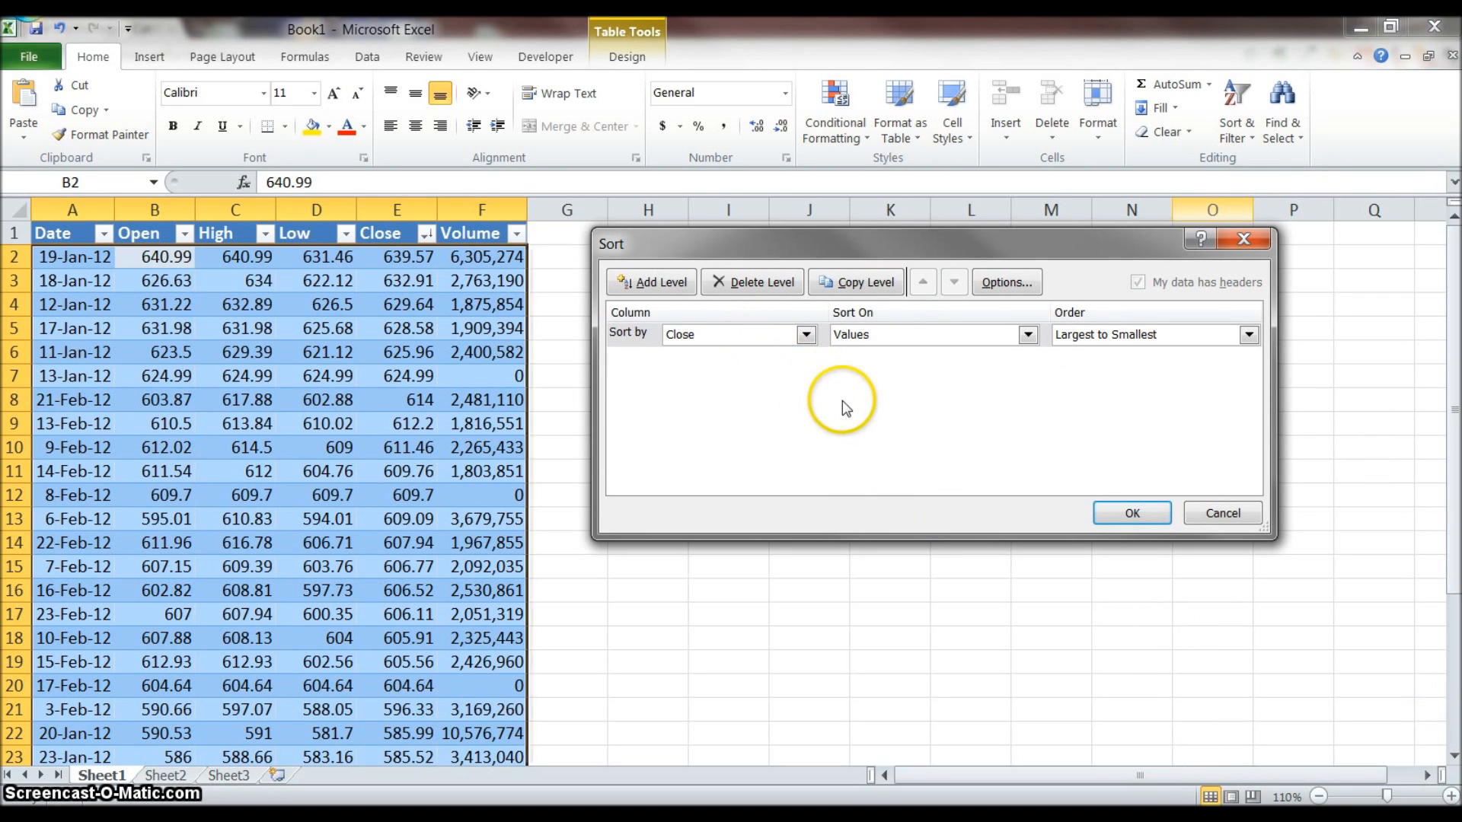
{"action": "left_click", "coordinate": [779, 340]}
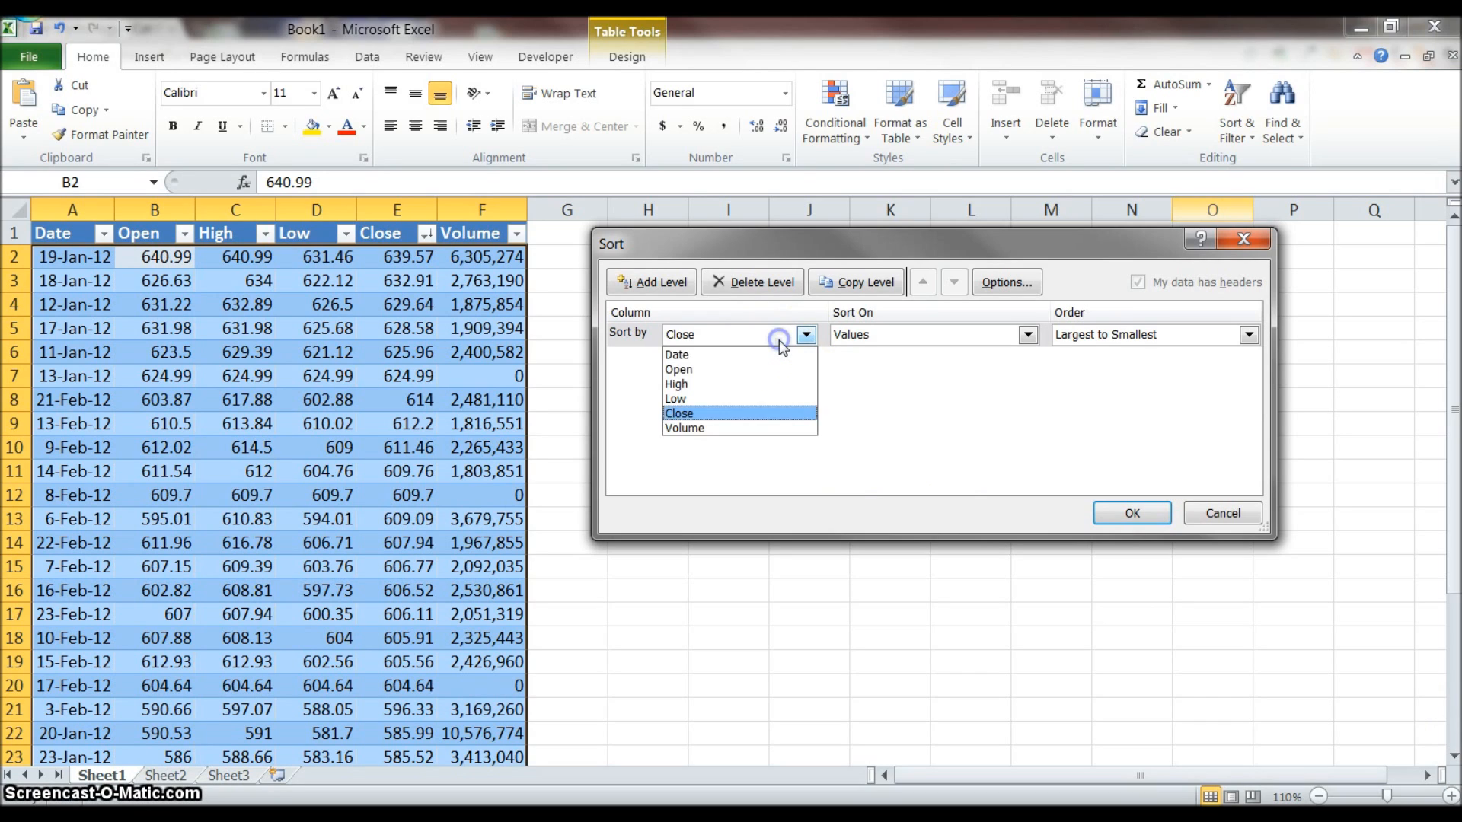
{"action": "left_click", "coordinate": [693, 371]}
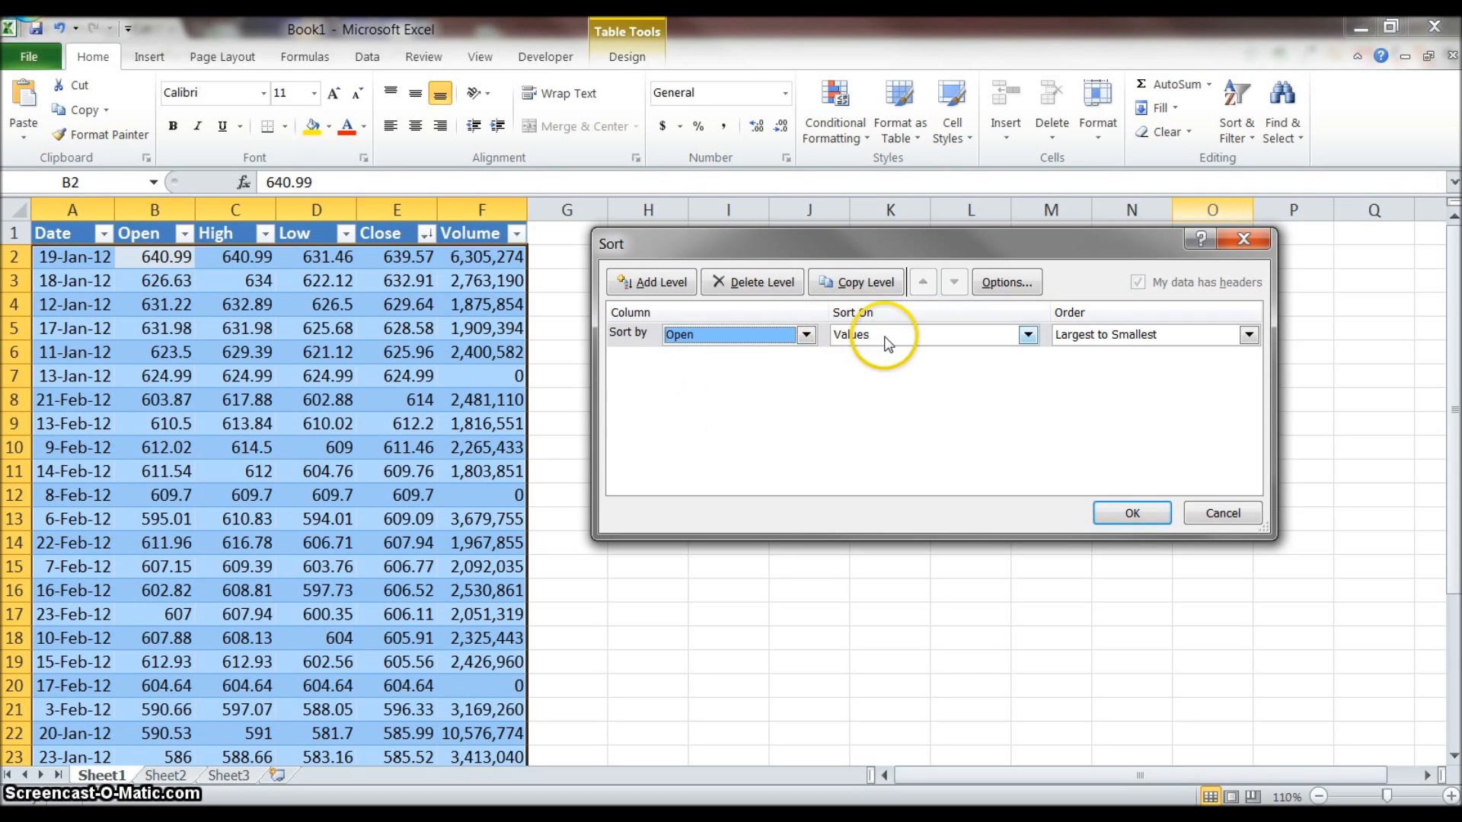
{"action": "left_click", "coordinate": [1145, 340]}
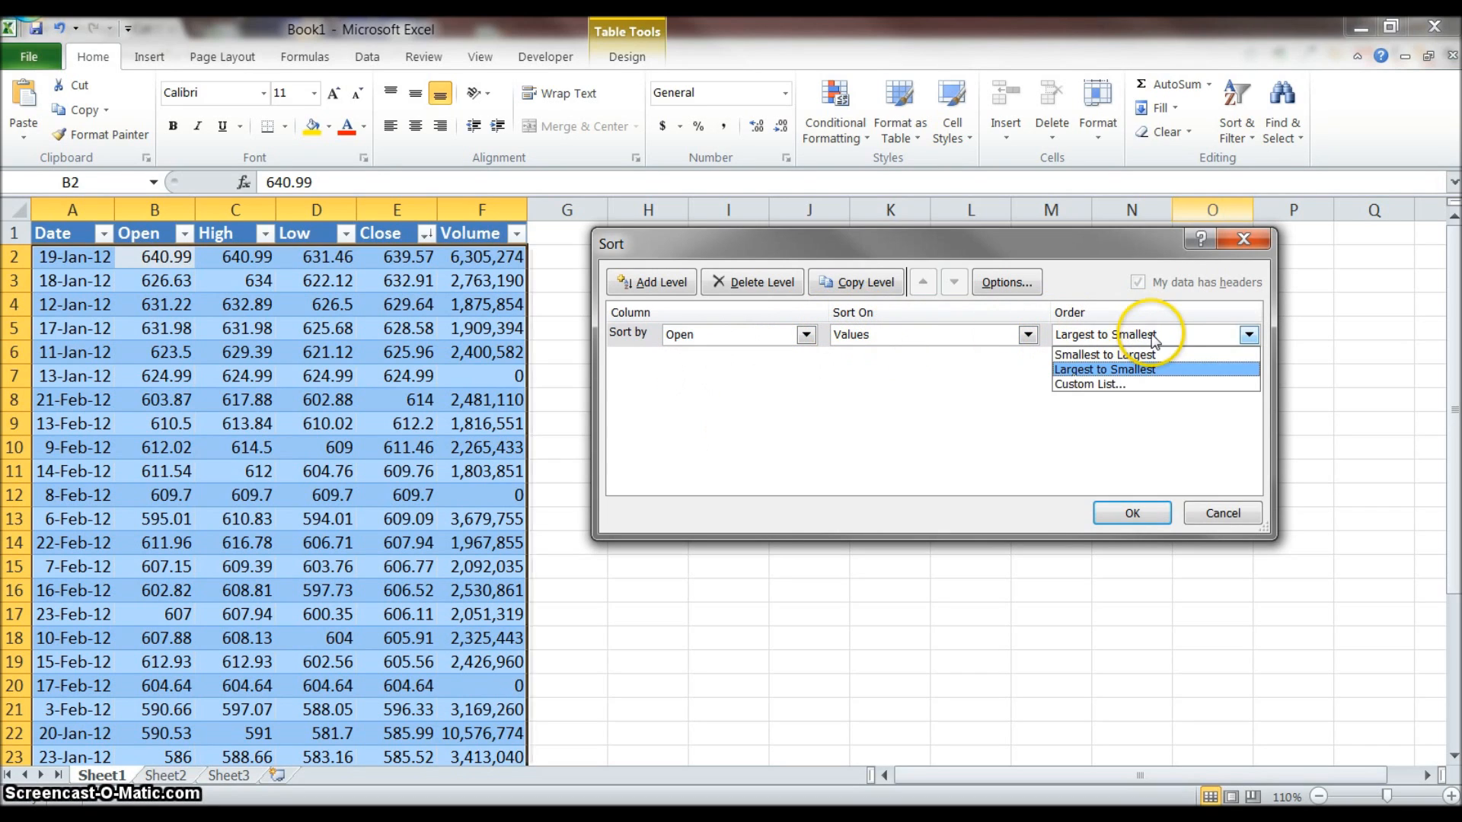
{"action": "left_click", "coordinate": [1148, 336]}
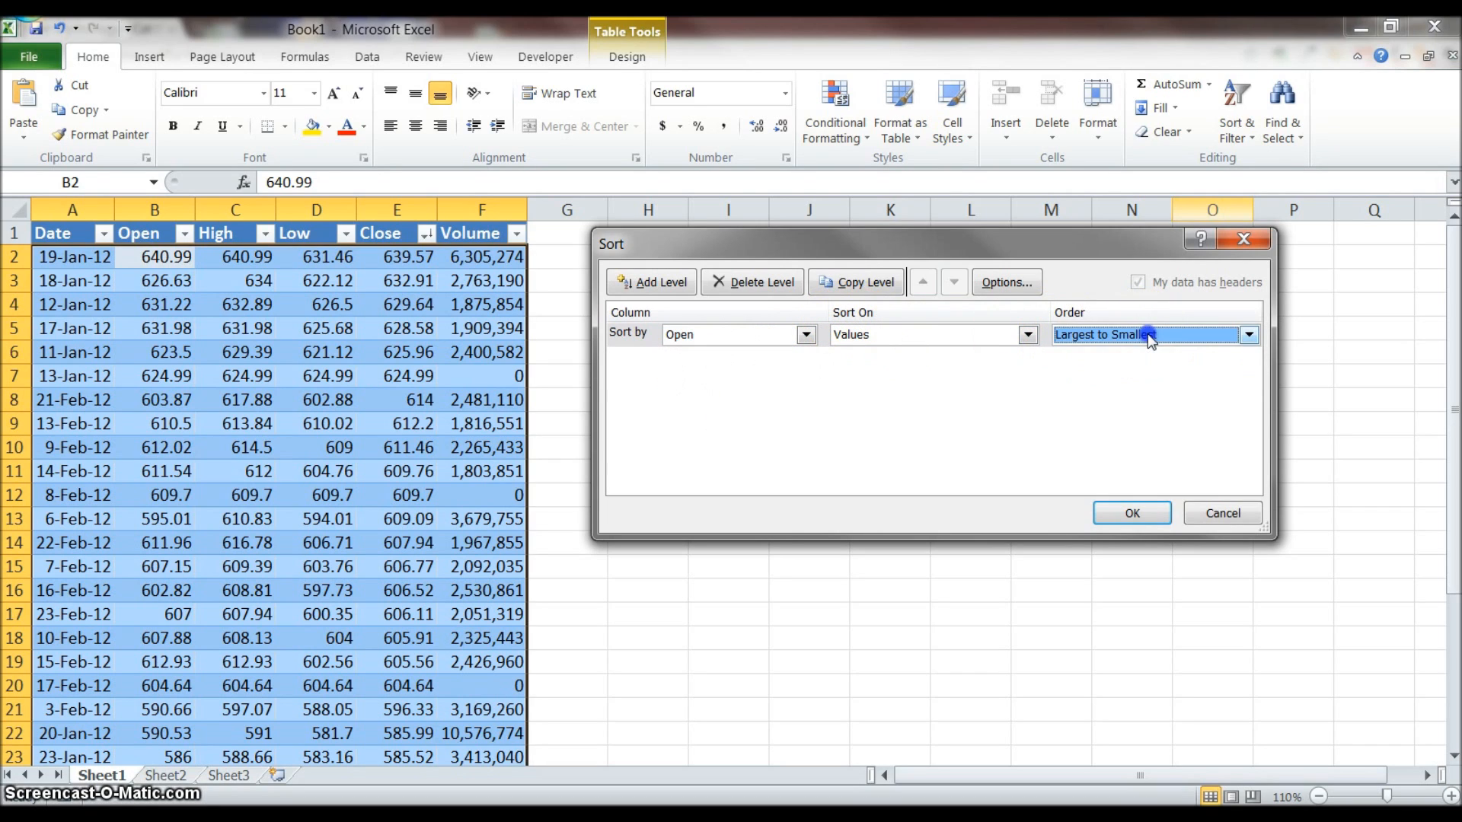
Step: Add a second sort level on Close, sorted on Values, Largest to Smallest
{"action": "left_click", "coordinate": [643, 283]}
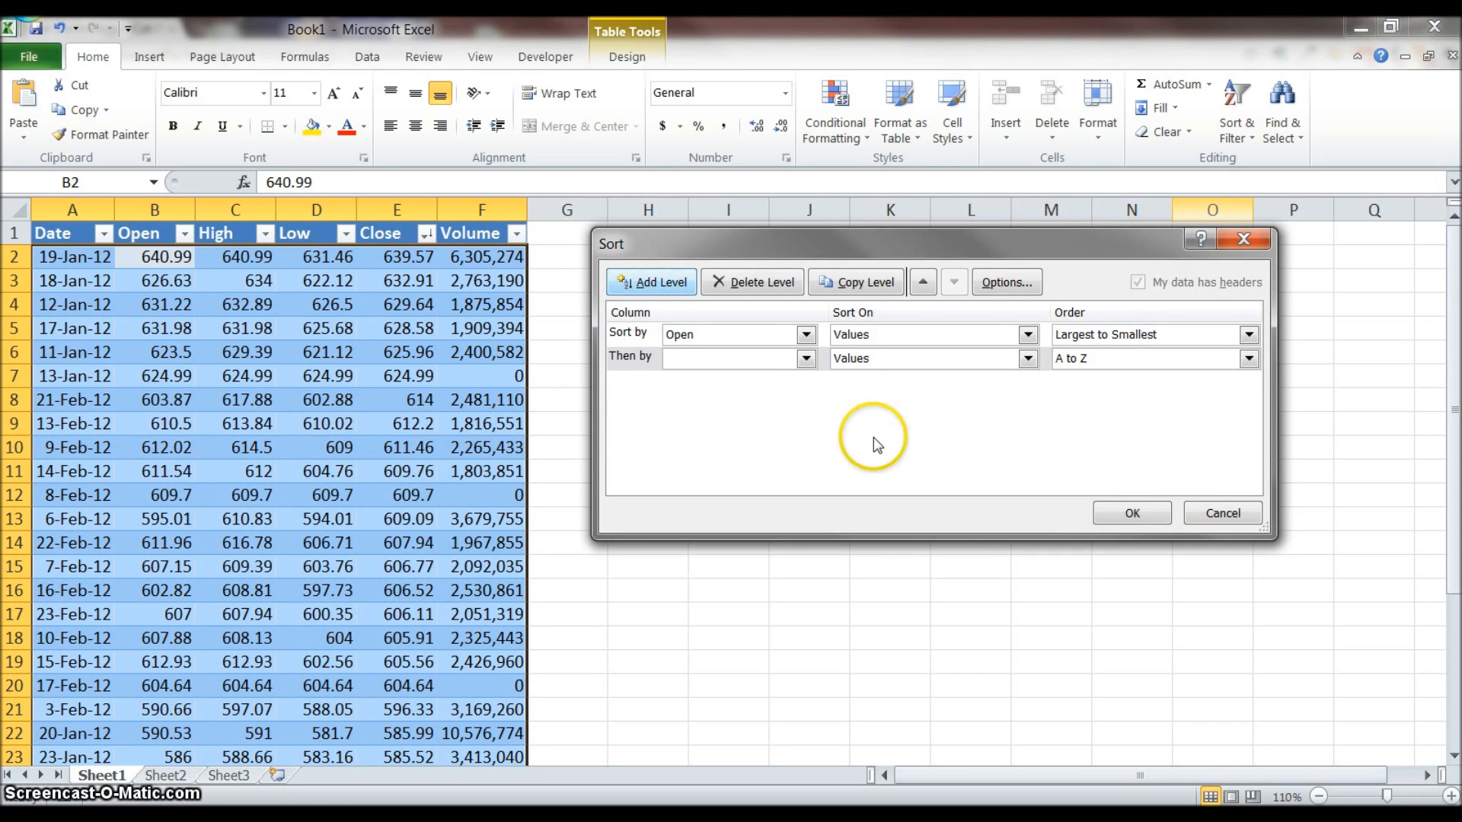
{"action": "left_click", "coordinate": [771, 371]}
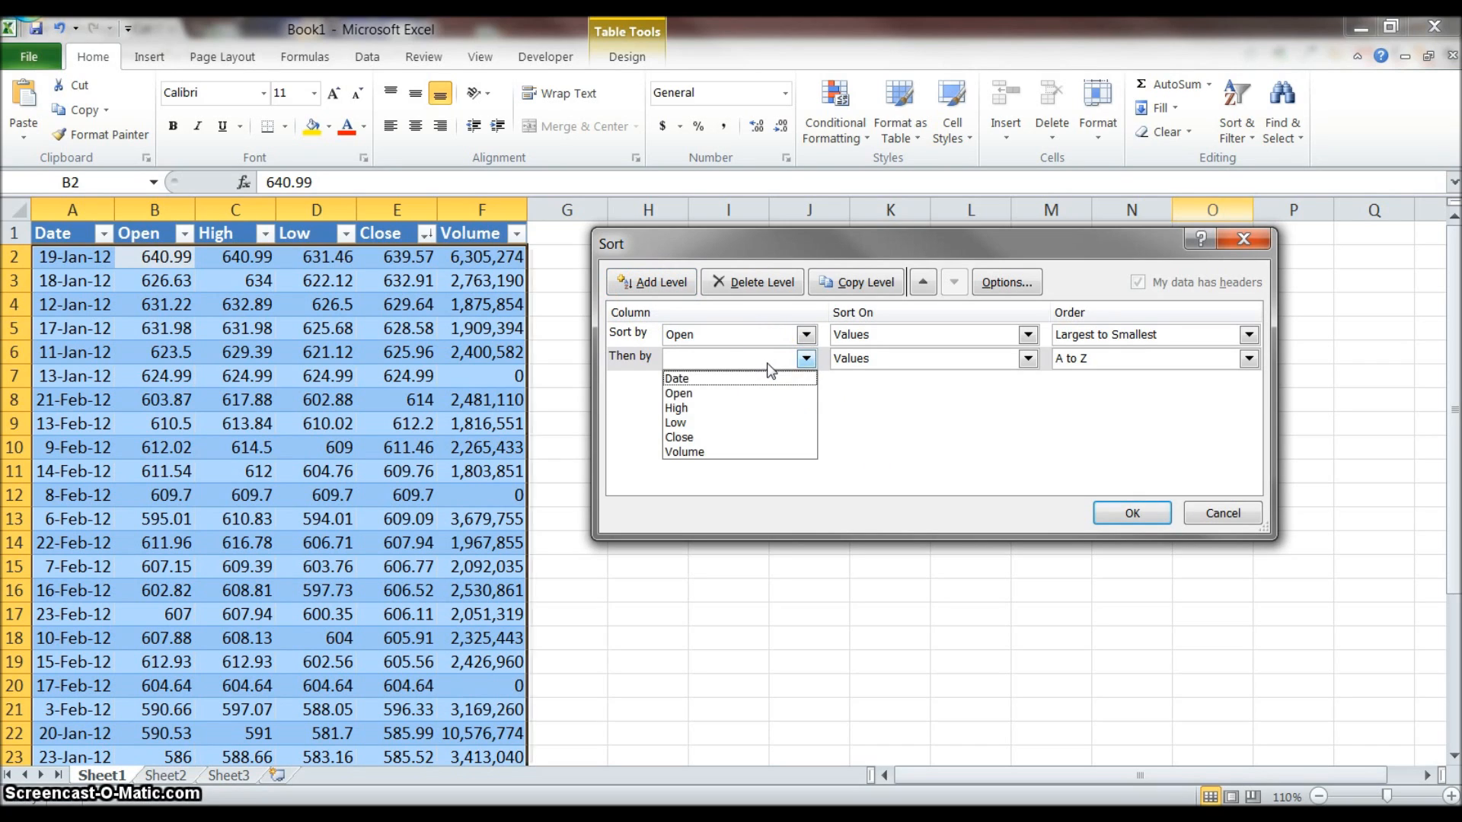
{"action": "left_click", "coordinate": [695, 435]}
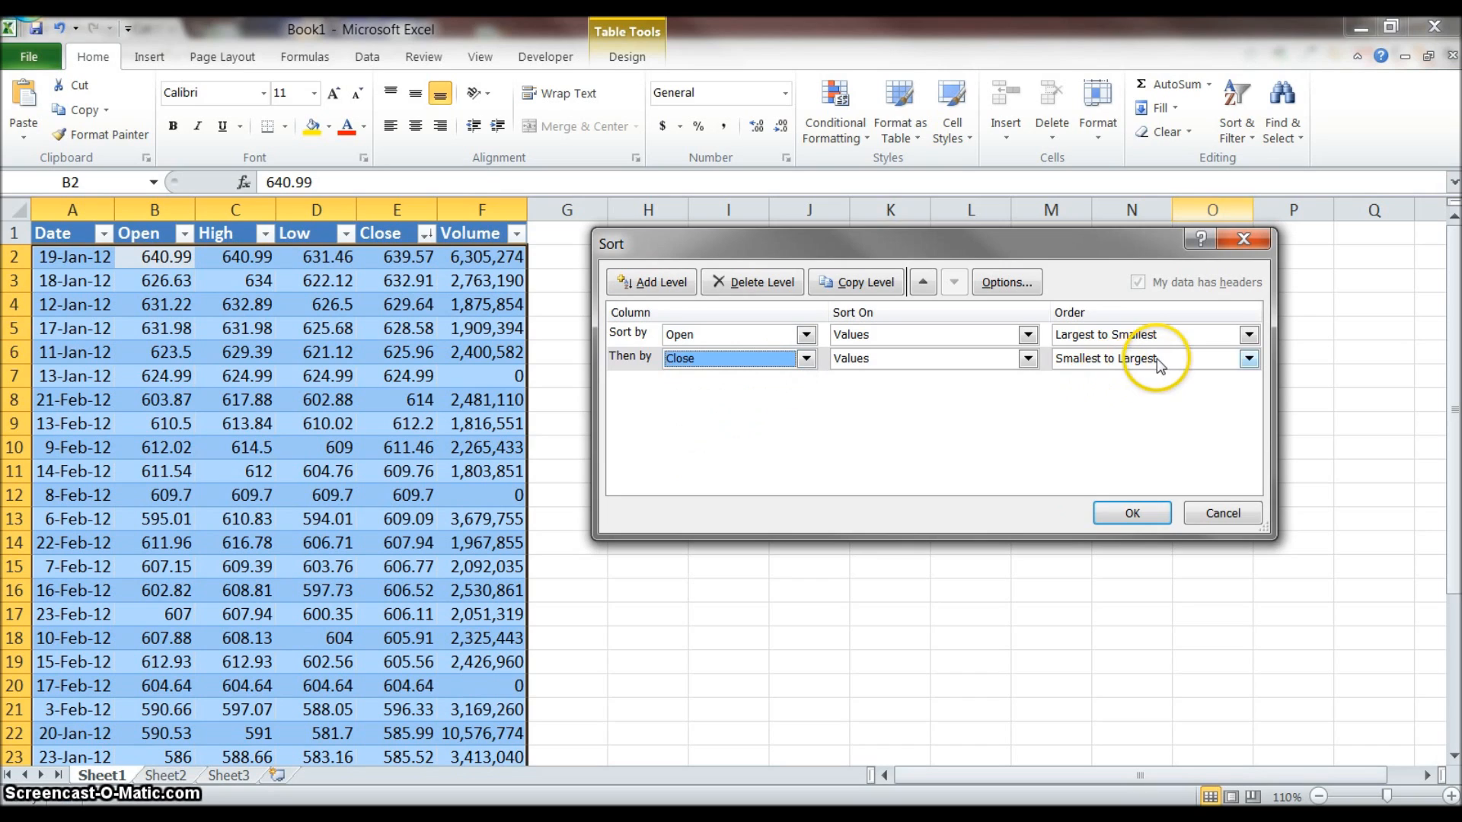
{"action": "left_click", "coordinate": [1152, 359]}
{"action": "left_click", "coordinate": [1119, 394]}
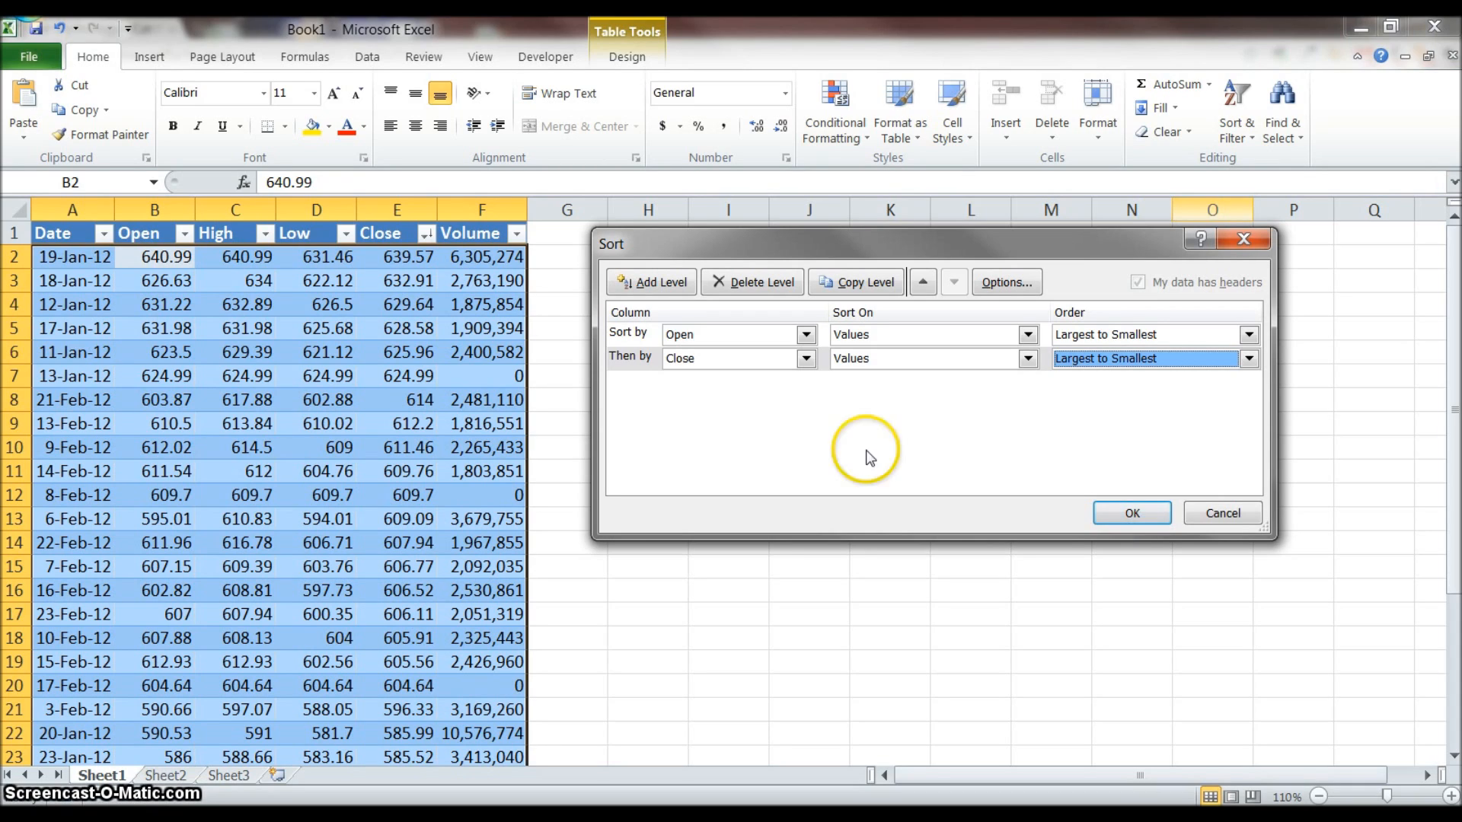
{"action": "double_click", "coordinate": [639, 288]}
{"action": "left_click", "coordinate": [639, 287]}
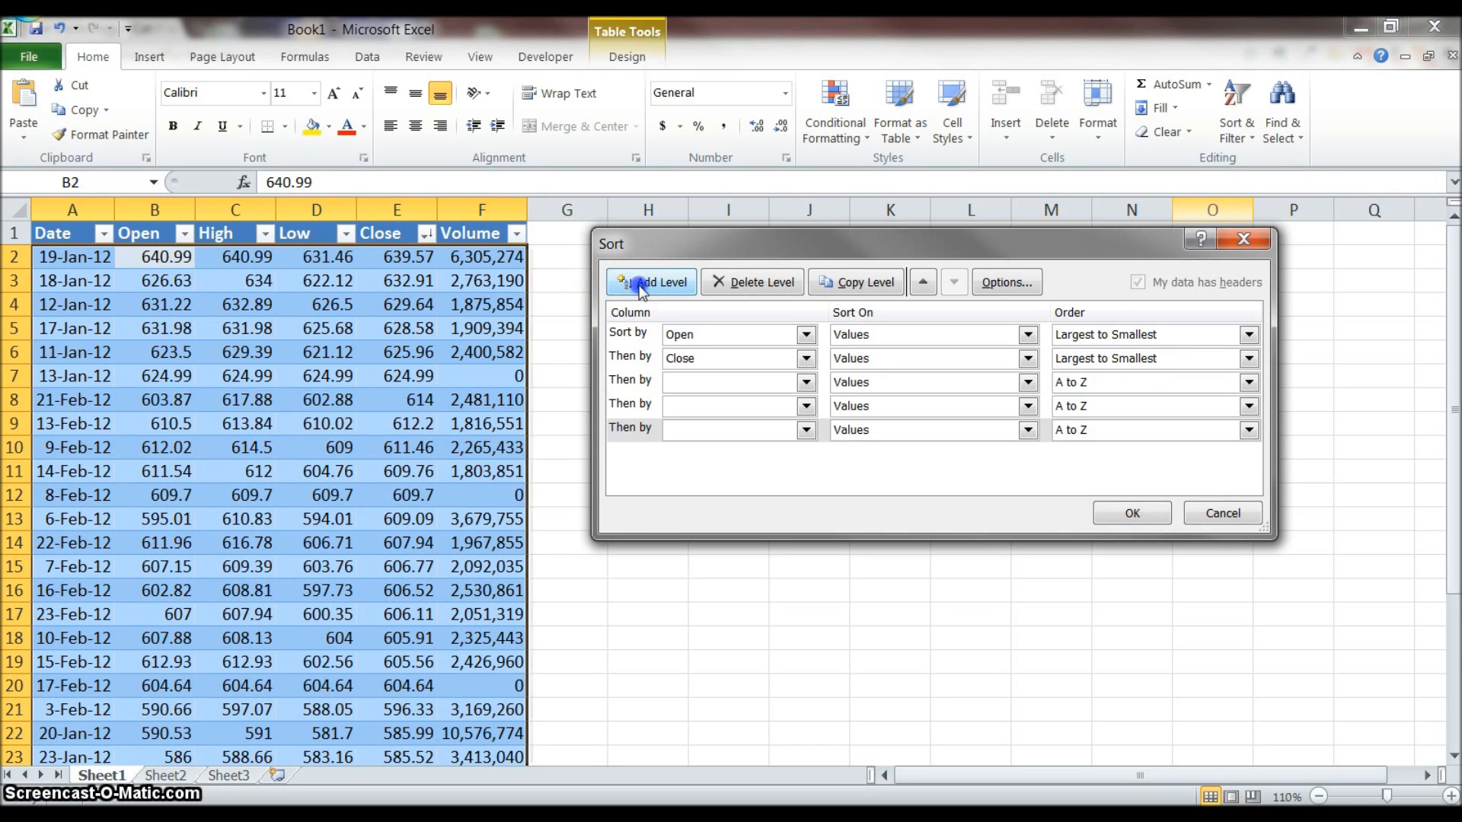
{"action": "left_click", "coordinate": [745, 281]}
{"action": "left_click", "coordinate": [745, 281]}
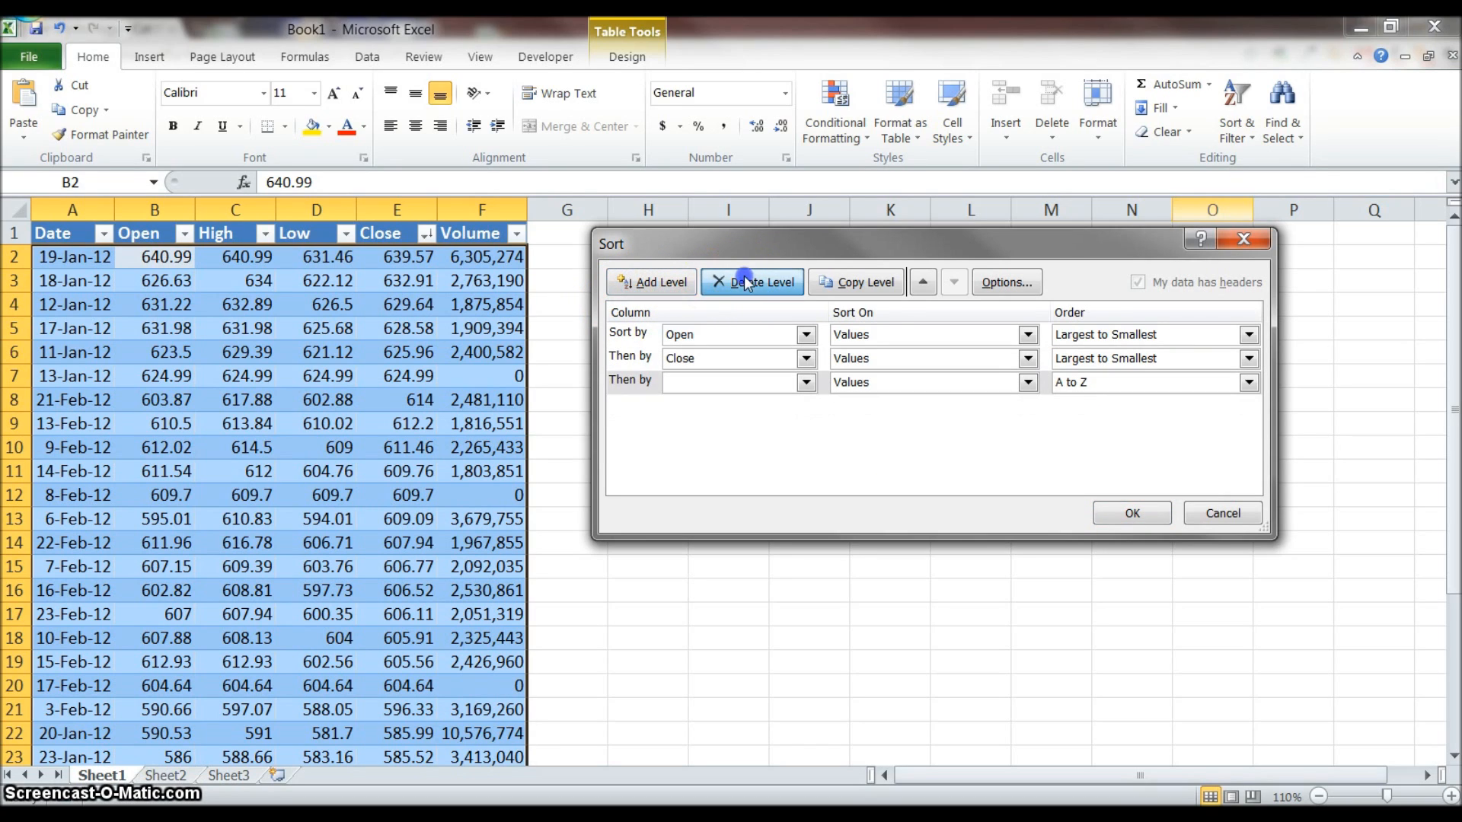
{"action": "left_click", "coordinate": [744, 282]}
Step: Apply the custom sort by Open and Close to the table
{"action": "left_click", "coordinate": [1131, 514]}
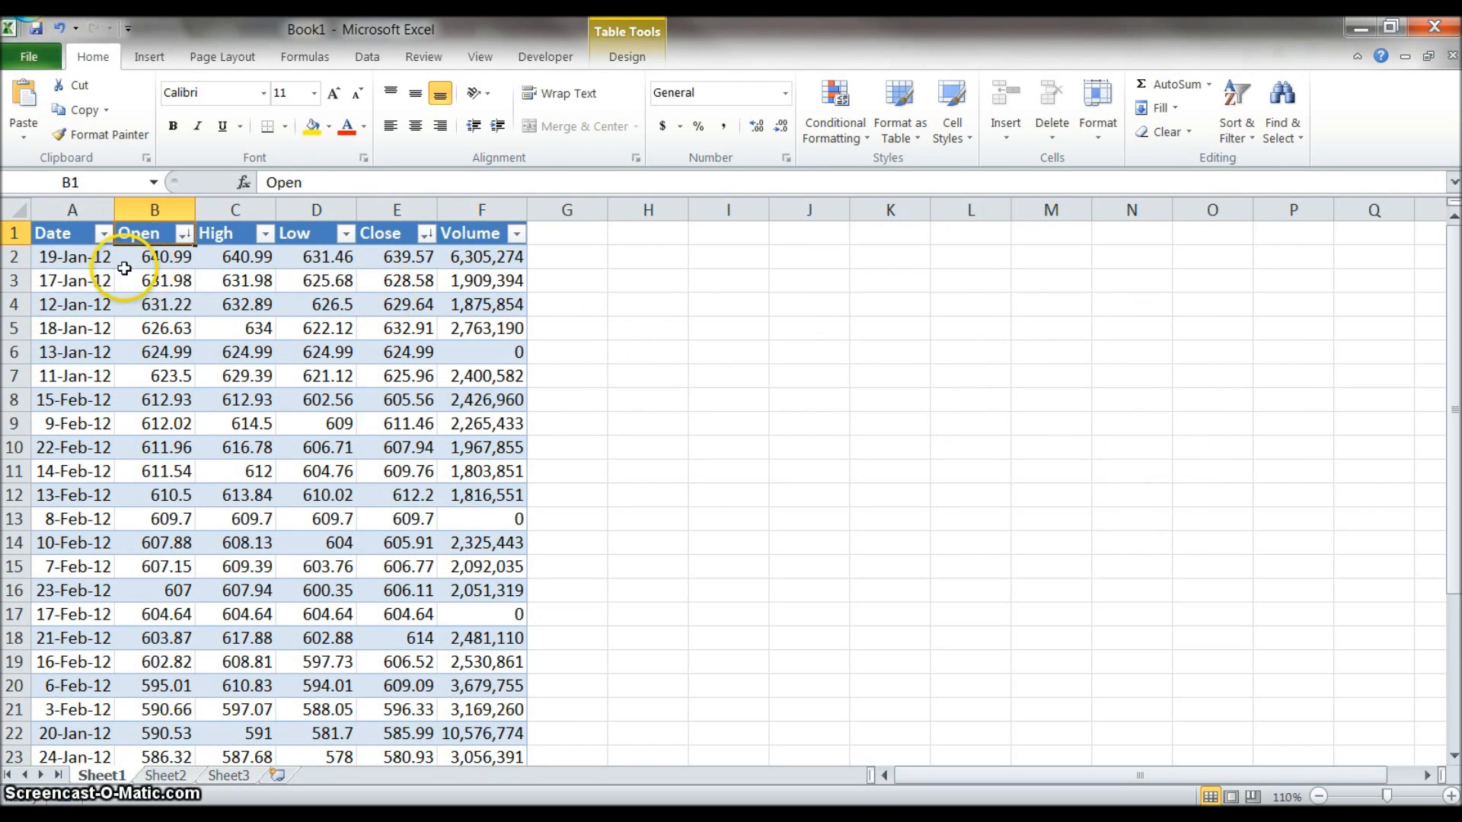
Step: Go down through the Open column and back up to the header to check the order of the sorted values
{"action": "left_click", "coordinate": [148, 263]}
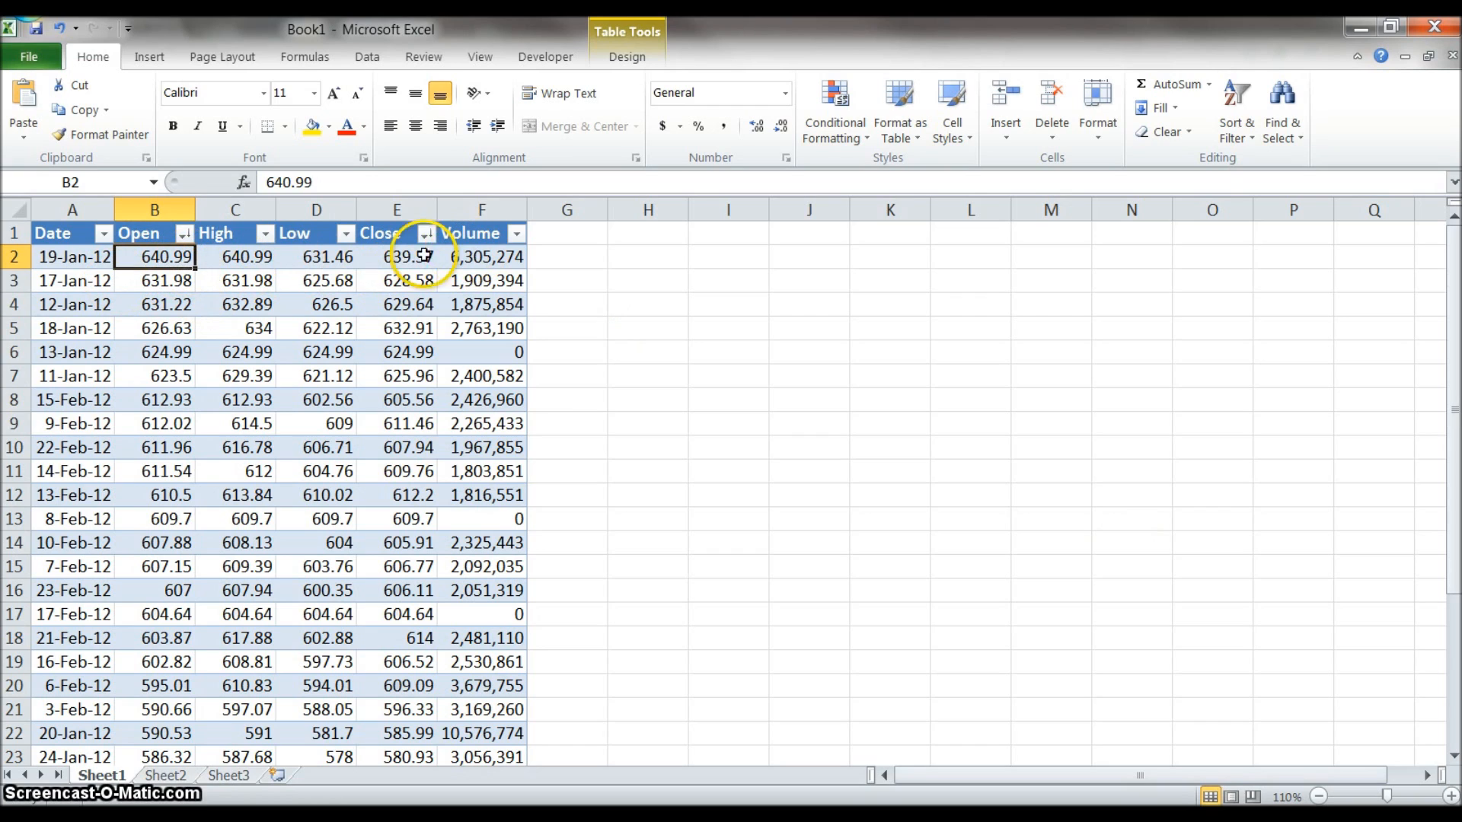
{"action": "left_click", "coordinate": [175, 305]}
{"action": "key", "text": "Down"}
{"action": "key", "text": "Down"}
{"action": "key", "text": "Down"}
{"action": "key", "text": "Down"}
{"action": "key", "text": "Down"}
{"action": "key", "text": "Down"}
{"action": "key", "text": "Down"}
{"action": "key", "text": "Down"}
{"action": "key", "text": "Down"}
{"action": "key", "text": "Down"}
{"action": "key", "text": "Down"}
{"action": "key", "text": "Down"}
{"action": "key", "text": "Down"}
{"action": "key", "text": "Down"}
{"action": "key", "text": "Down"}
{"action": "key", "text": "Down"}
{"action": "key", "text": "Down"}
{"action": "key", "text": "Down"}
{"action": "key", "text": "Down"}
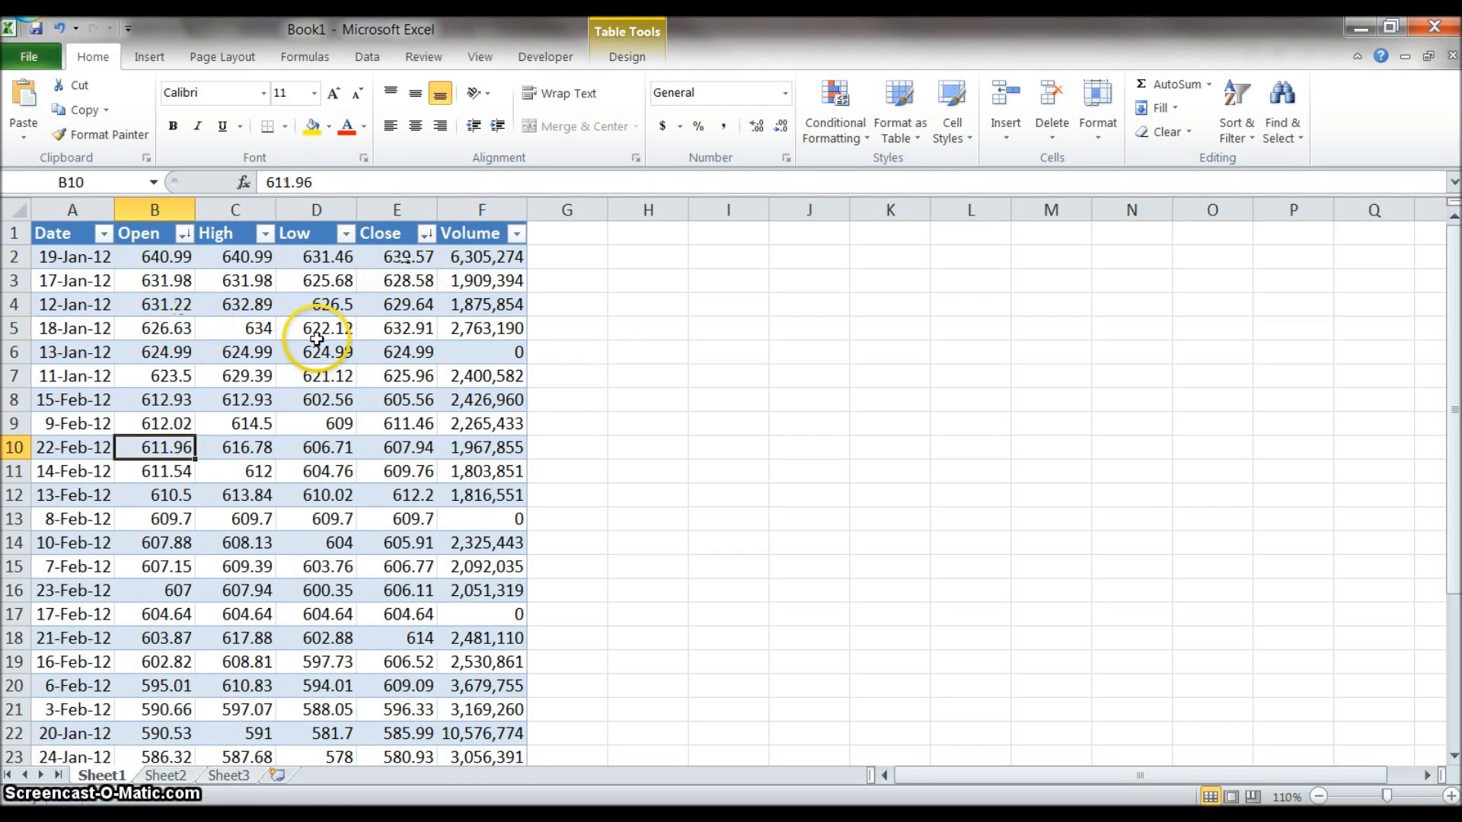
{"action": "key", "text": "Down"}
{"action": "key", "text": "Down"}
{"action": "key", "text": "Down"}
{"action": "key", "text": "Down"}
{"action": "key", "text": "Down"}
{"action": "key", "text": "Down"}
{"action": "key", "text": "Down"}
{"action": "key", "text": "Down"}
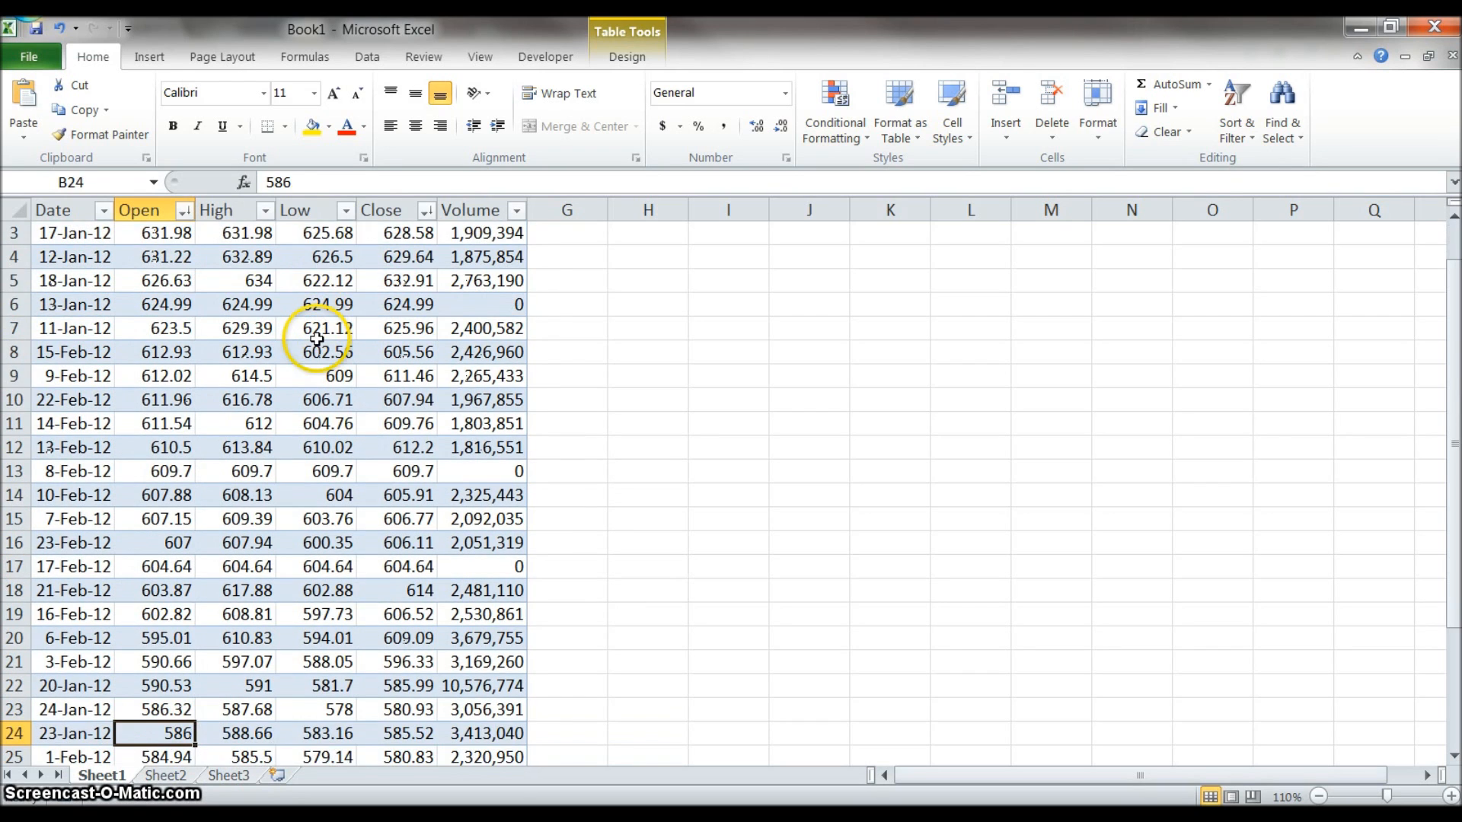
{"action": "key", "text": "Up"}
{"action": "key", "text": "Up"}
{"action": "key", "text": "Up"}
{"action": "key", "text": "Up"}
{"action": "key", "text": "Up"}
{"action": "key", "text": "Up"}
{"action": "key", "text": "Up"}
{"action": "key", "text": "Up"}
{"action": "key", "text": "Up"}
{"action": "key", "text": "Up"}
{"action": "key", "text": "Up"}
{"action": "key", "text": "Up"}
{"action": "key", "text": "Up"}
{"action": "key", "text": "Up"}
{"action": "key", "text": "Up"}
{"action": "key", "text": "Up"}
{"action": "key", "text": "Up"}
{"action": "key", "text": "Up"}
{"action": "key", "text": "Up"}
{"action": "key", "text": "Up"}
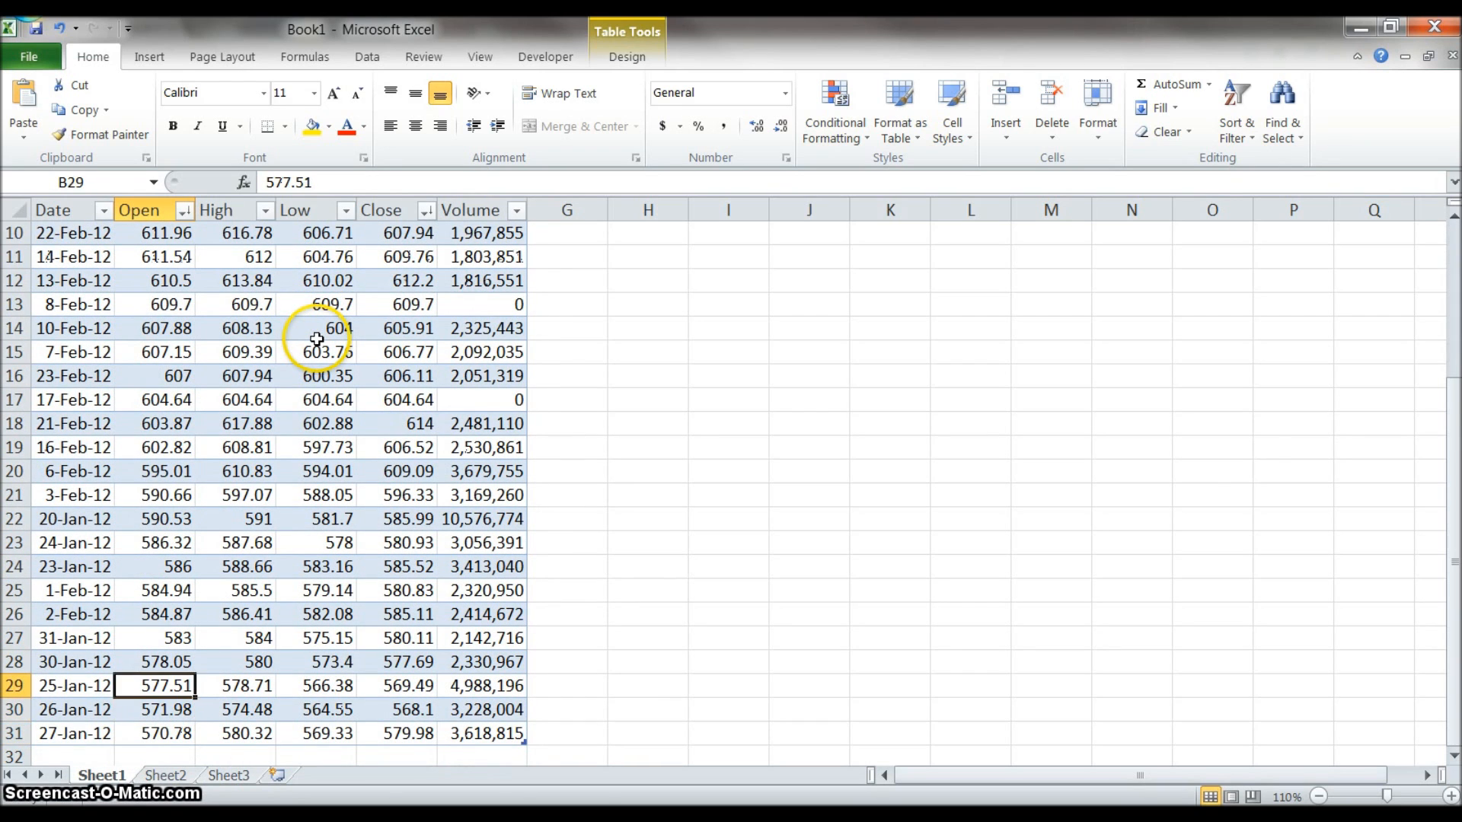
{"action": "key", "text": "Up"}
{"action": "key", "text": "Up"}
{"action": "key", "text": "Up"}
{"action": "key", "text": "Up"}
{"action": "key", "text": "Up"}
{"action": "key", "text": "Up"}
{"action": "key", "text": "Up"}
{"action": "key", "text": "Up"}
{"action": "key", "text": "Up"}
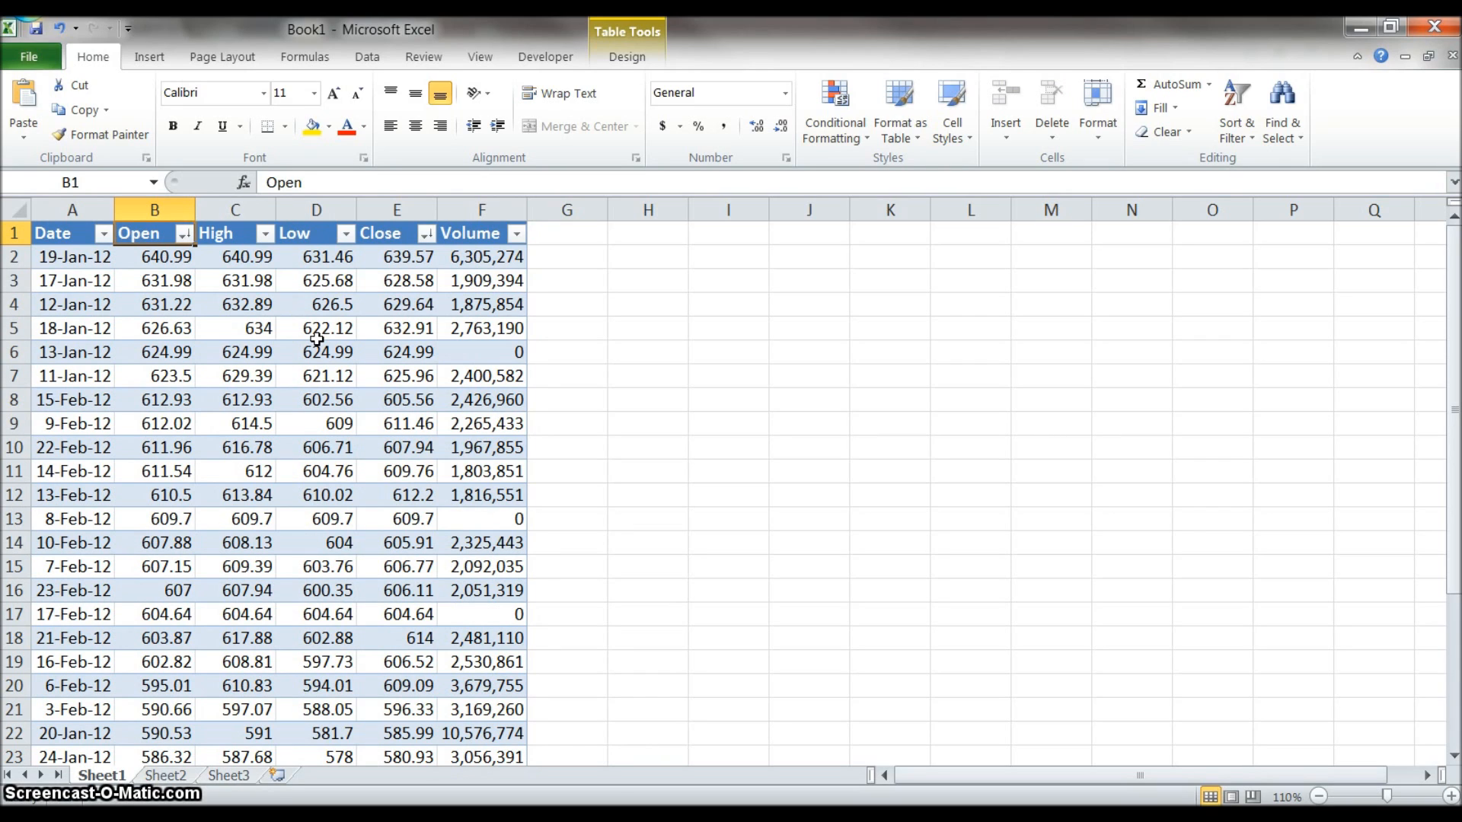
{"action": "key", "text": "Down"}
{"action": "key", "text": "Down"}
{"action": "key", "text": "Right"}
{"action": "key", "text": "Left"}
{"action": "key", "text": "Up"}
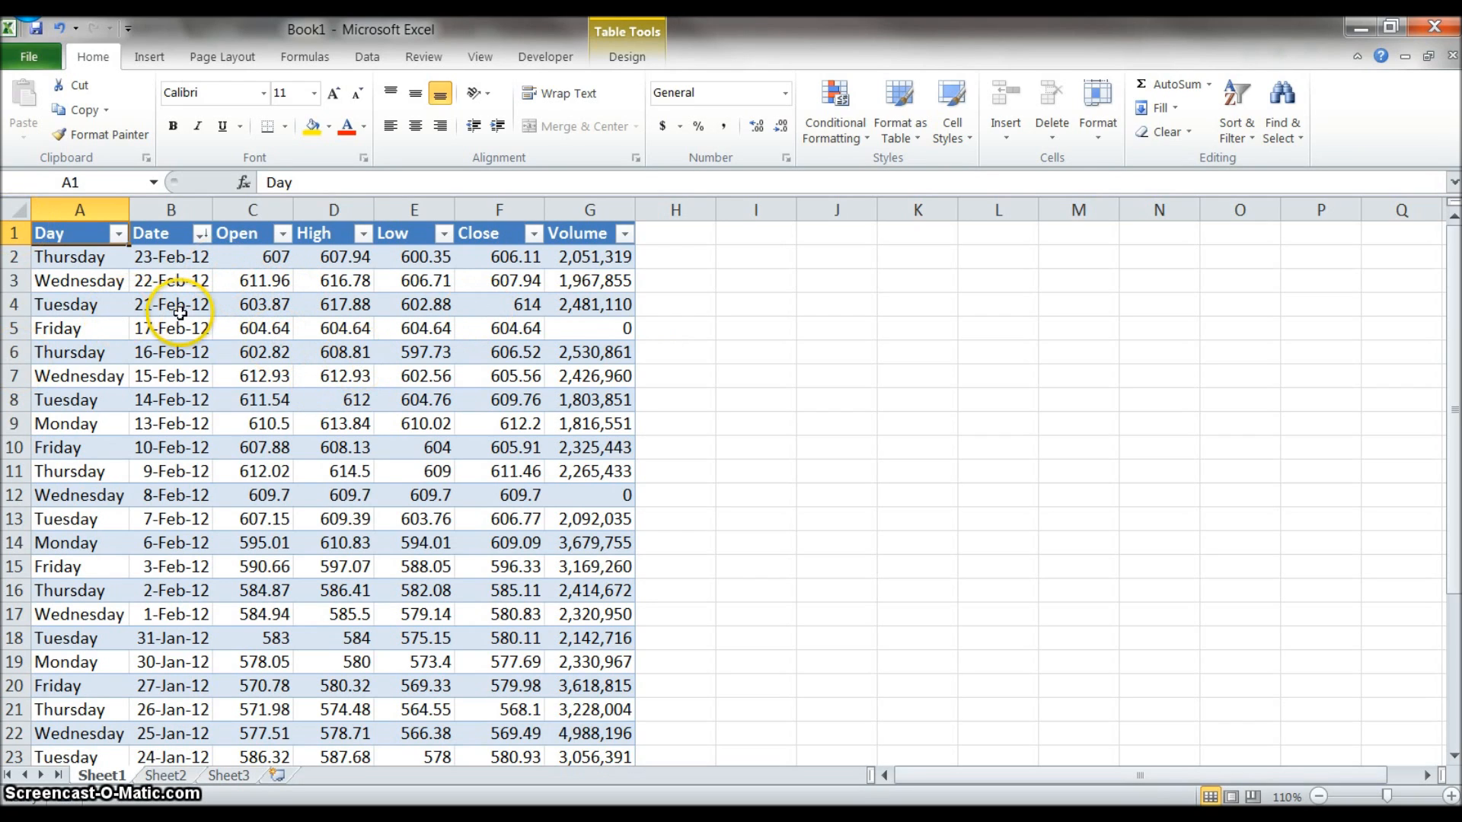
Step: Filter the table's Day column to show only Wednesday
{"action": "left_click", "coordinate": [117, 235]}
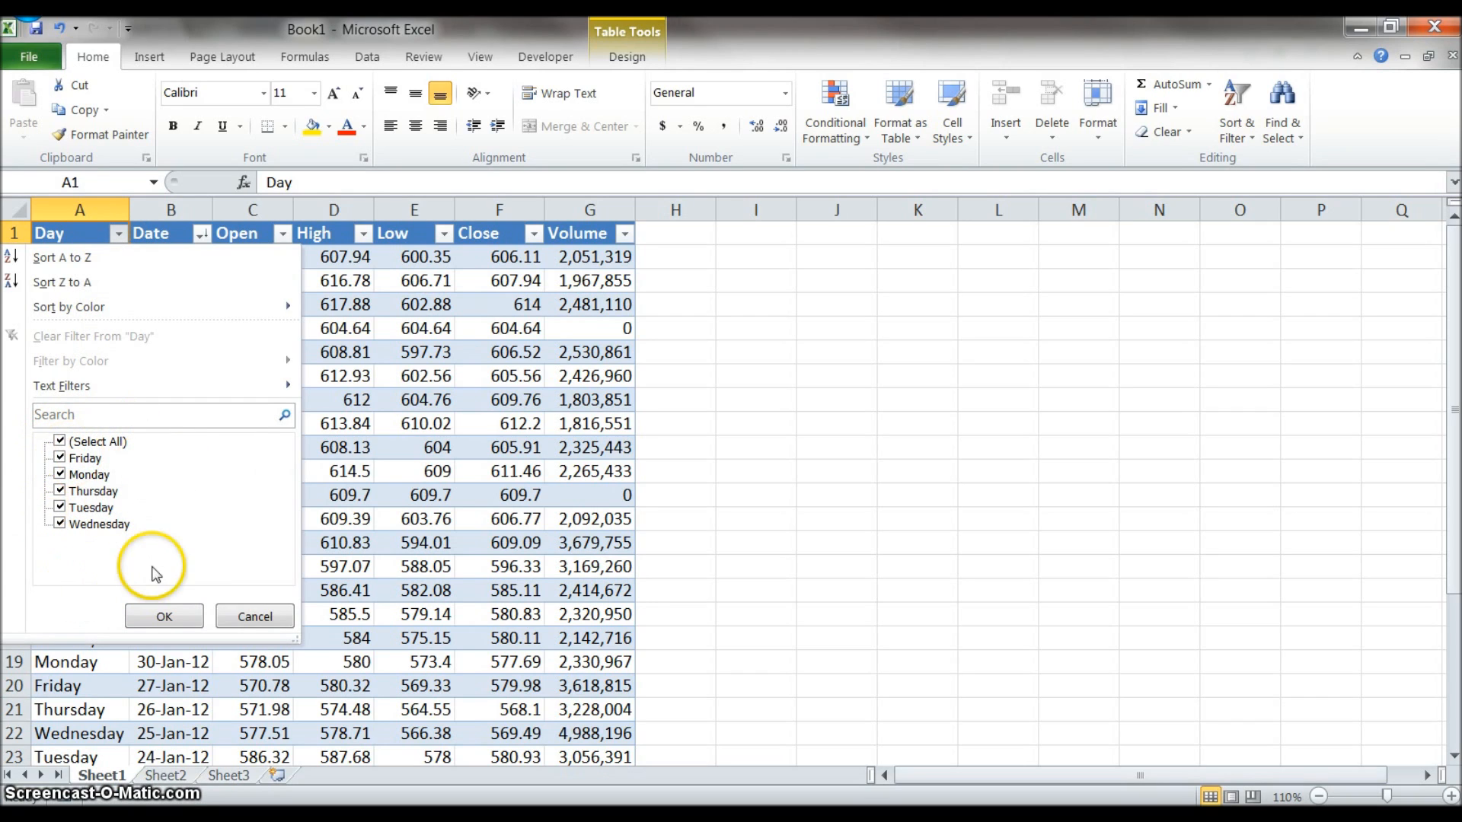
{"action": "left_click", "coordinate": [61, 443]}
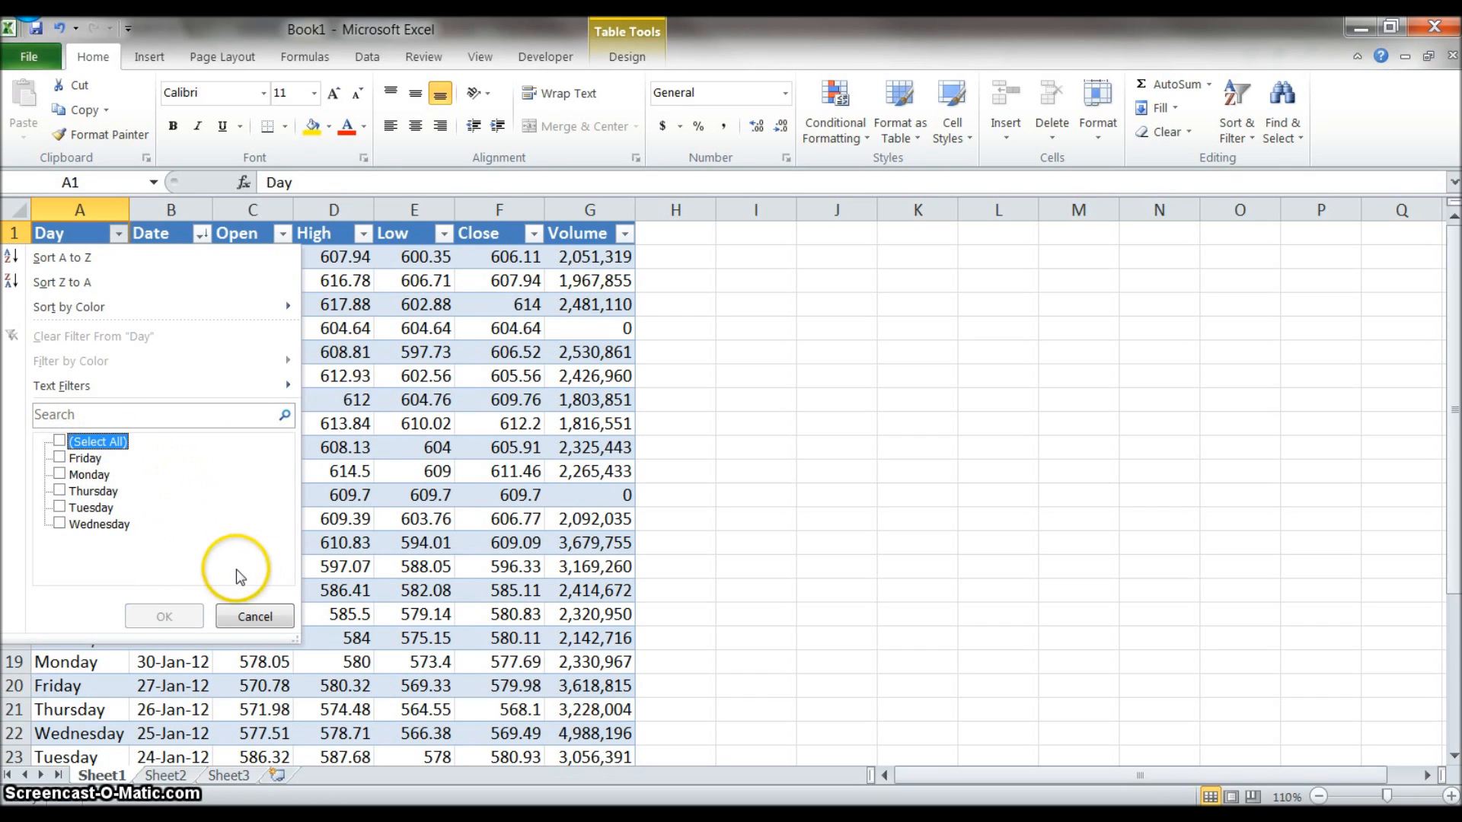
{"action": "left_click", "coordinate": [59, 523]}
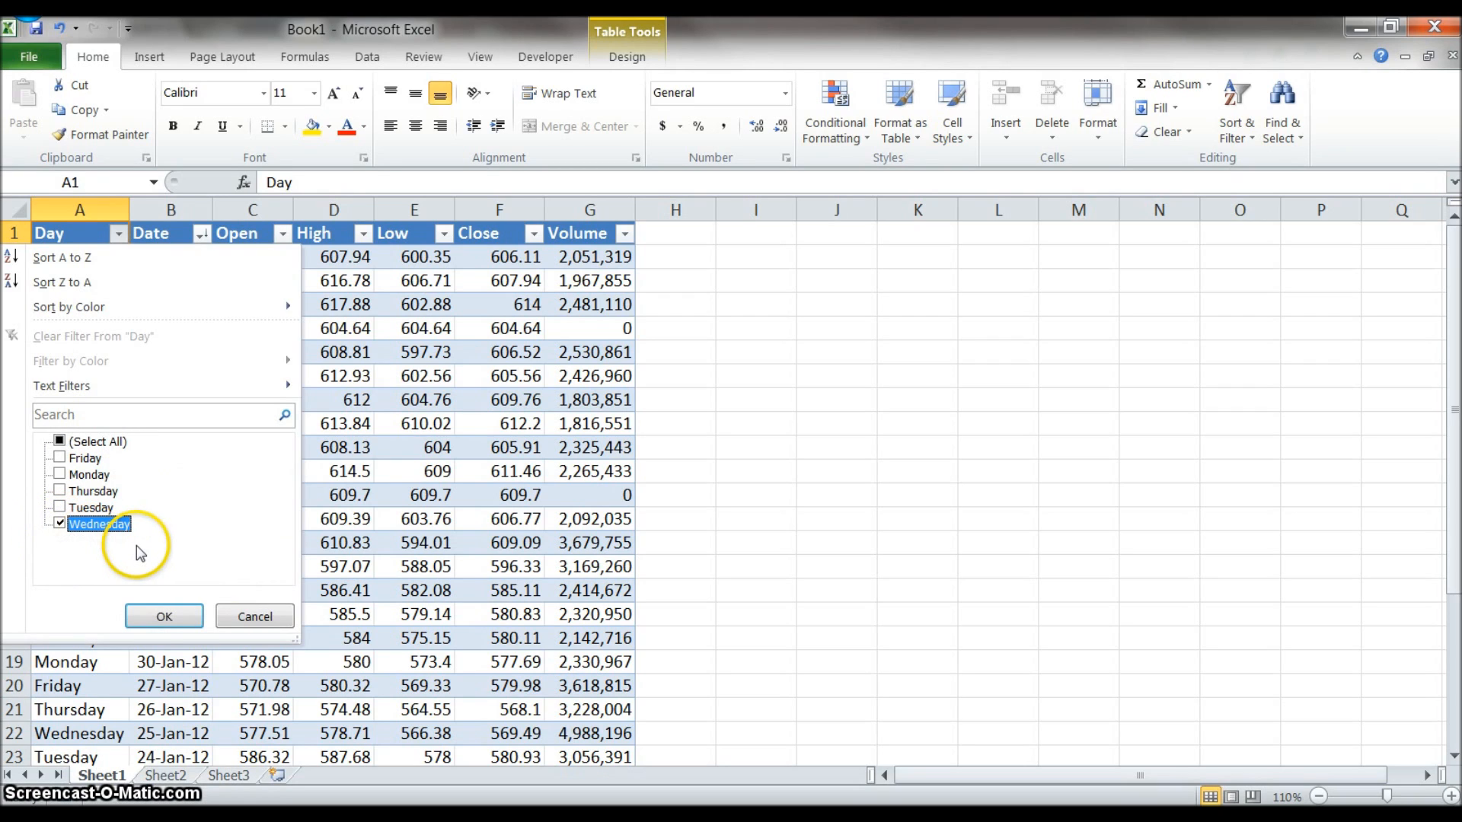
{"action": "left_click", "coordinate": [165, 616]}
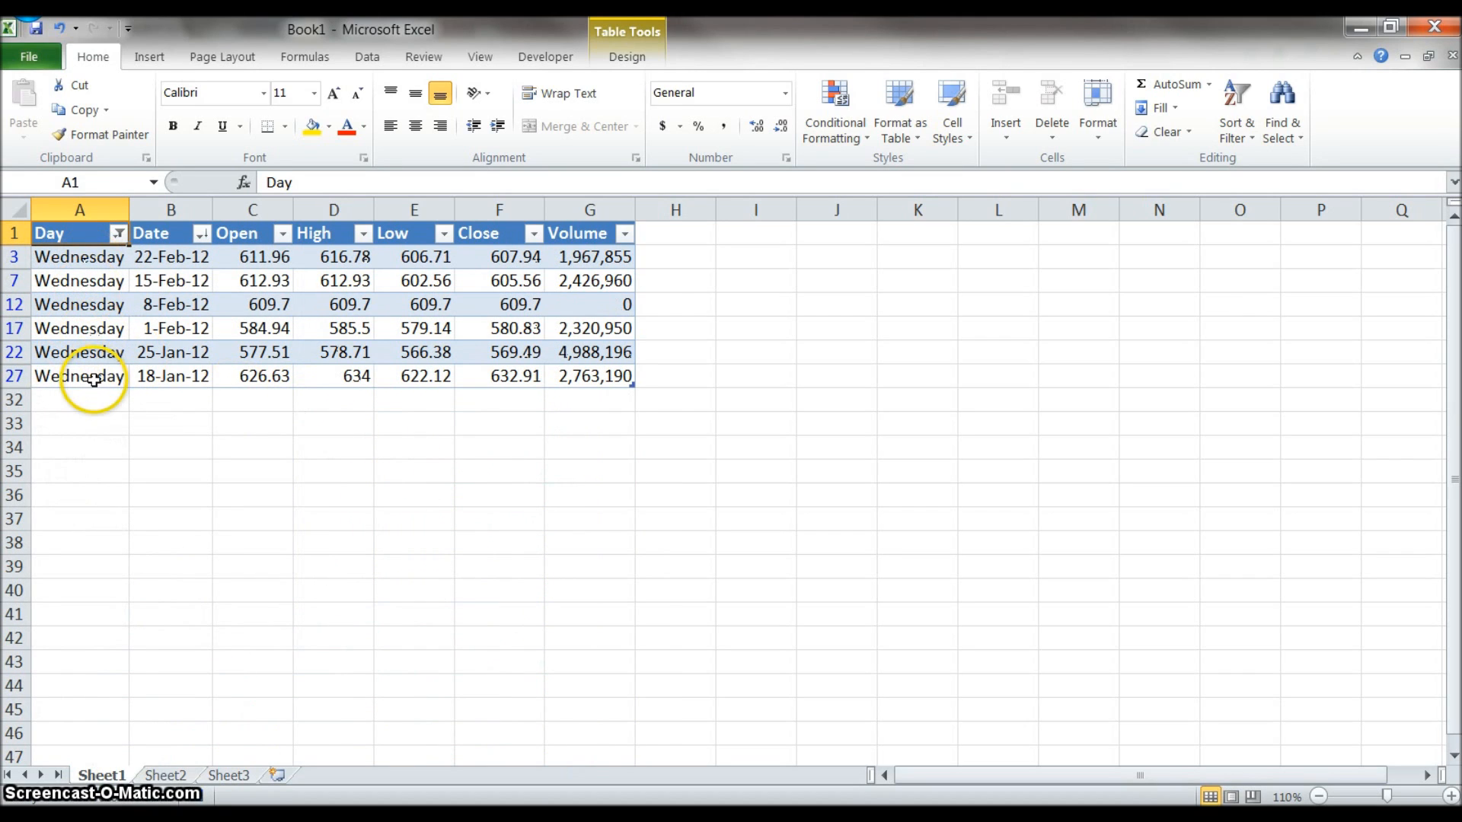
Step: Extend the Day column filter to include Tuesday and Thursday along with Wednesday
{"action": "left_click", "coordinate": [119, 233]}
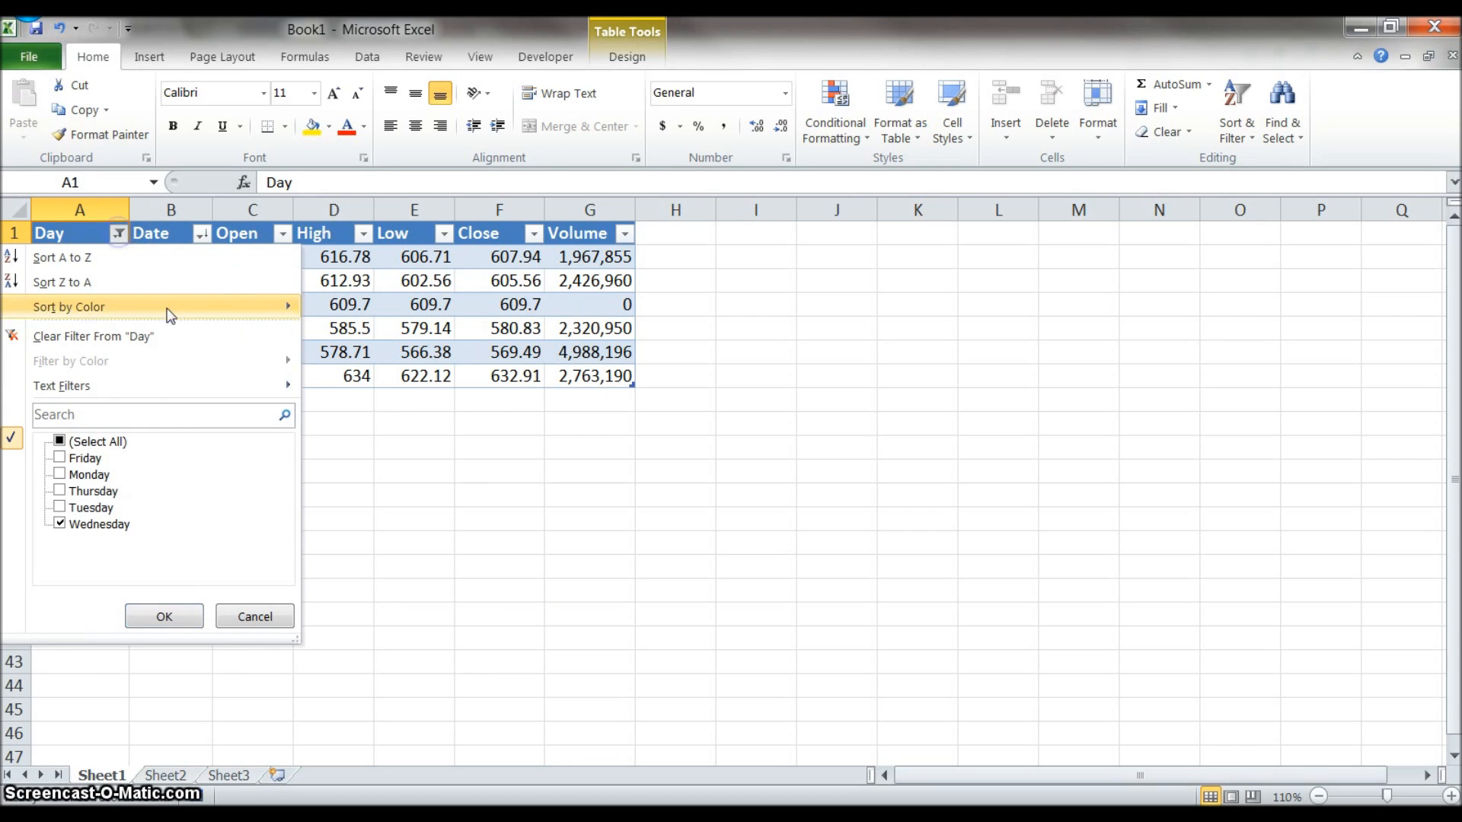
{"action": "left_click", "coordinate": [59, 507]}
{"action": "left_click", "coordinate": [61, 491]}
{"action": "left_click", "coordinate": [162, 612]}
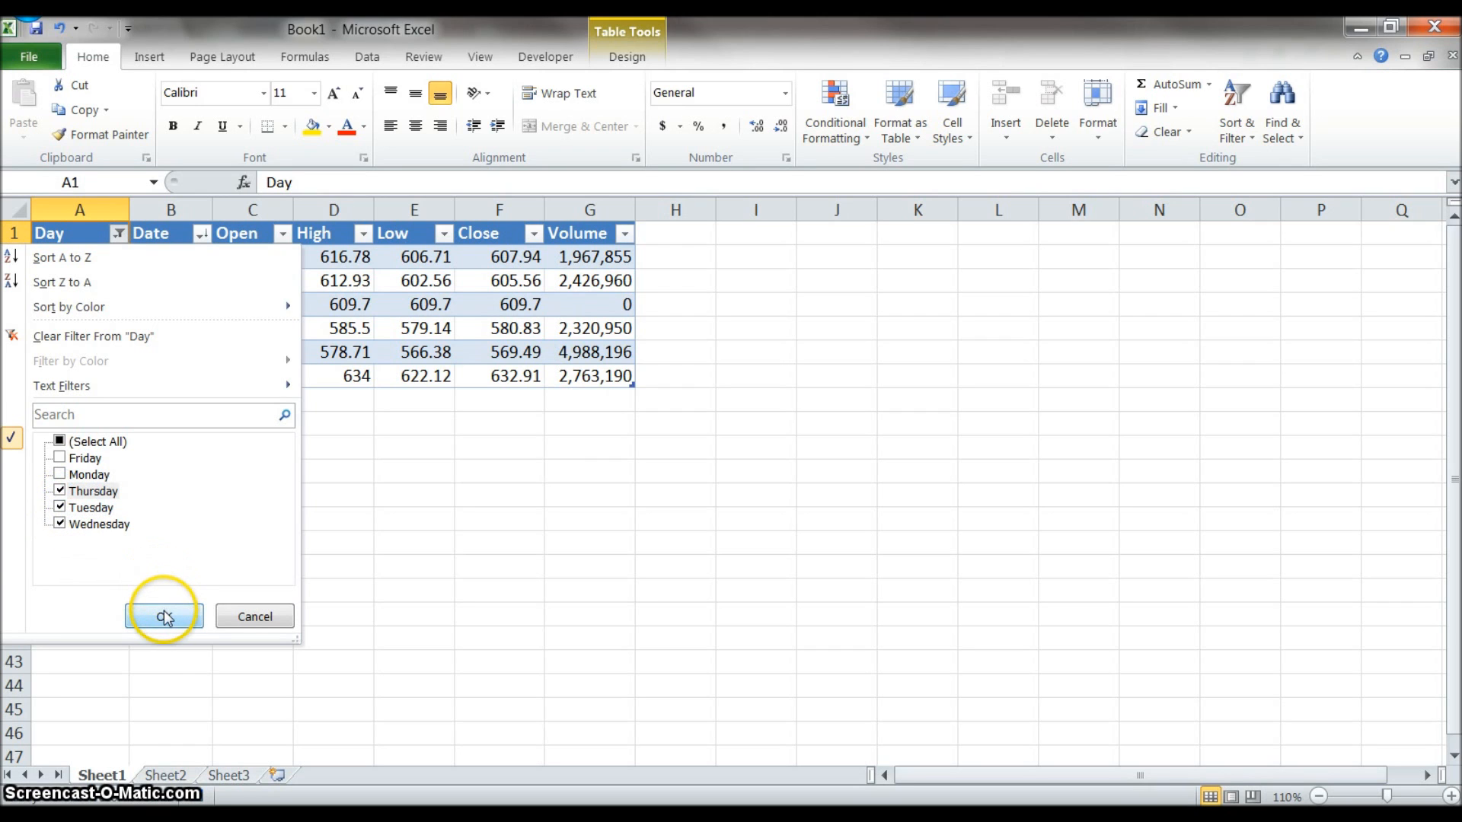
{"action": "left_click", "coordinate": [76, 263]}
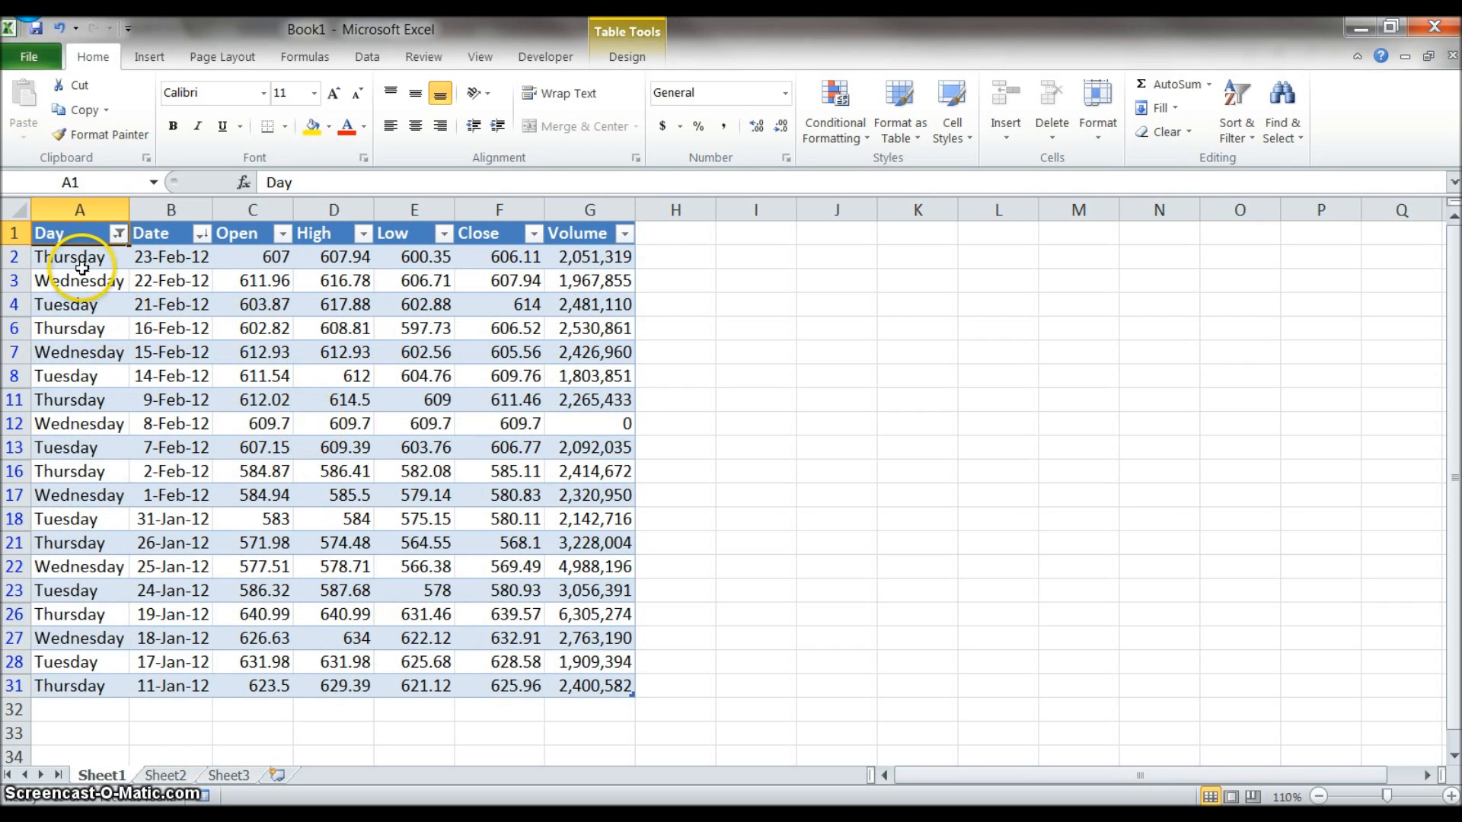
Step: Select all days in the Day column filter to show every row of the table
{"action": "left_click", "coordinate": [119, 235]}
{"action": "left_click", "coordinate": [60, 442]}
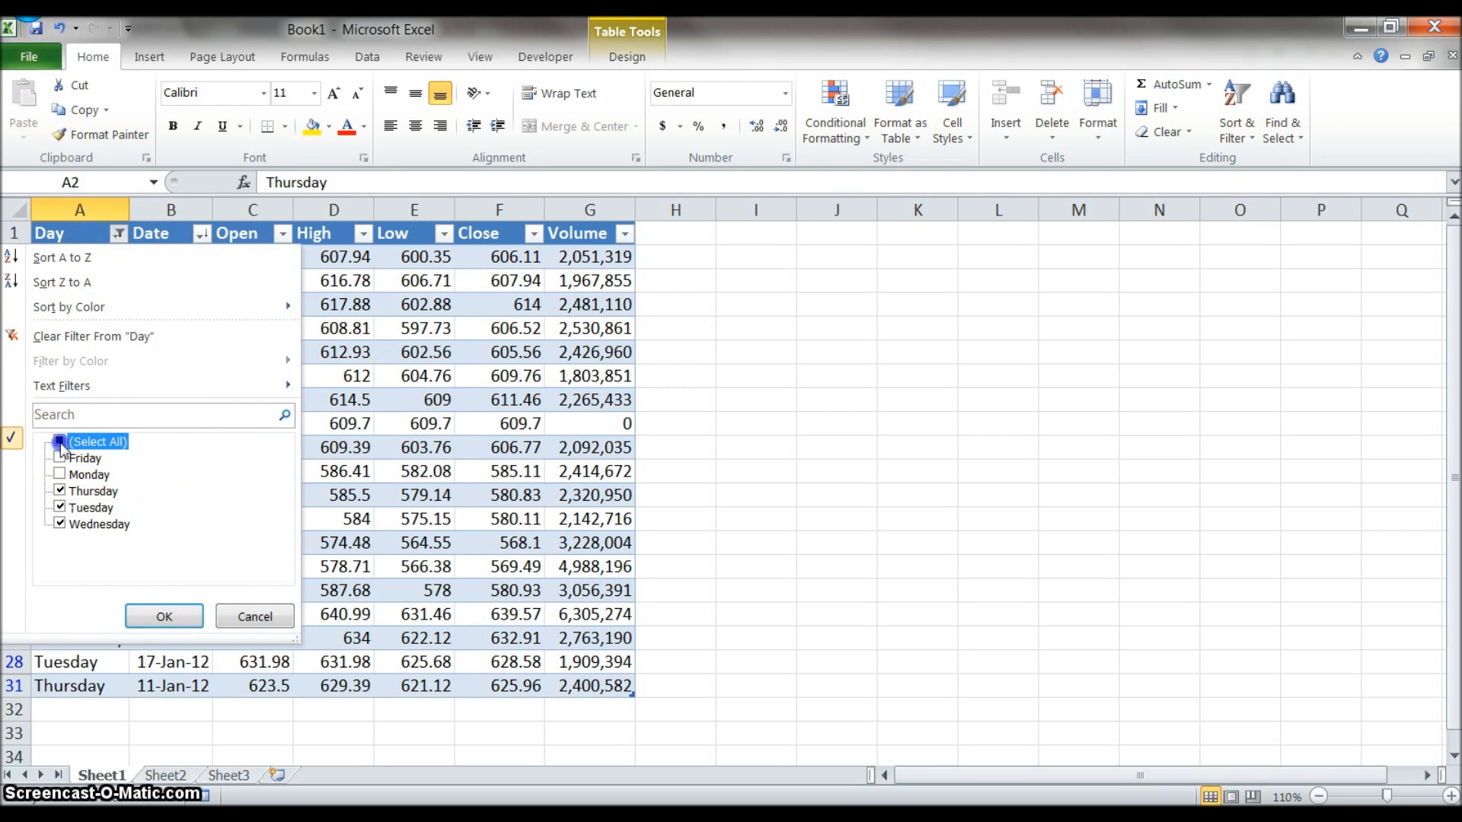
{"action": "left_click", "coordinate": [164, 615]}
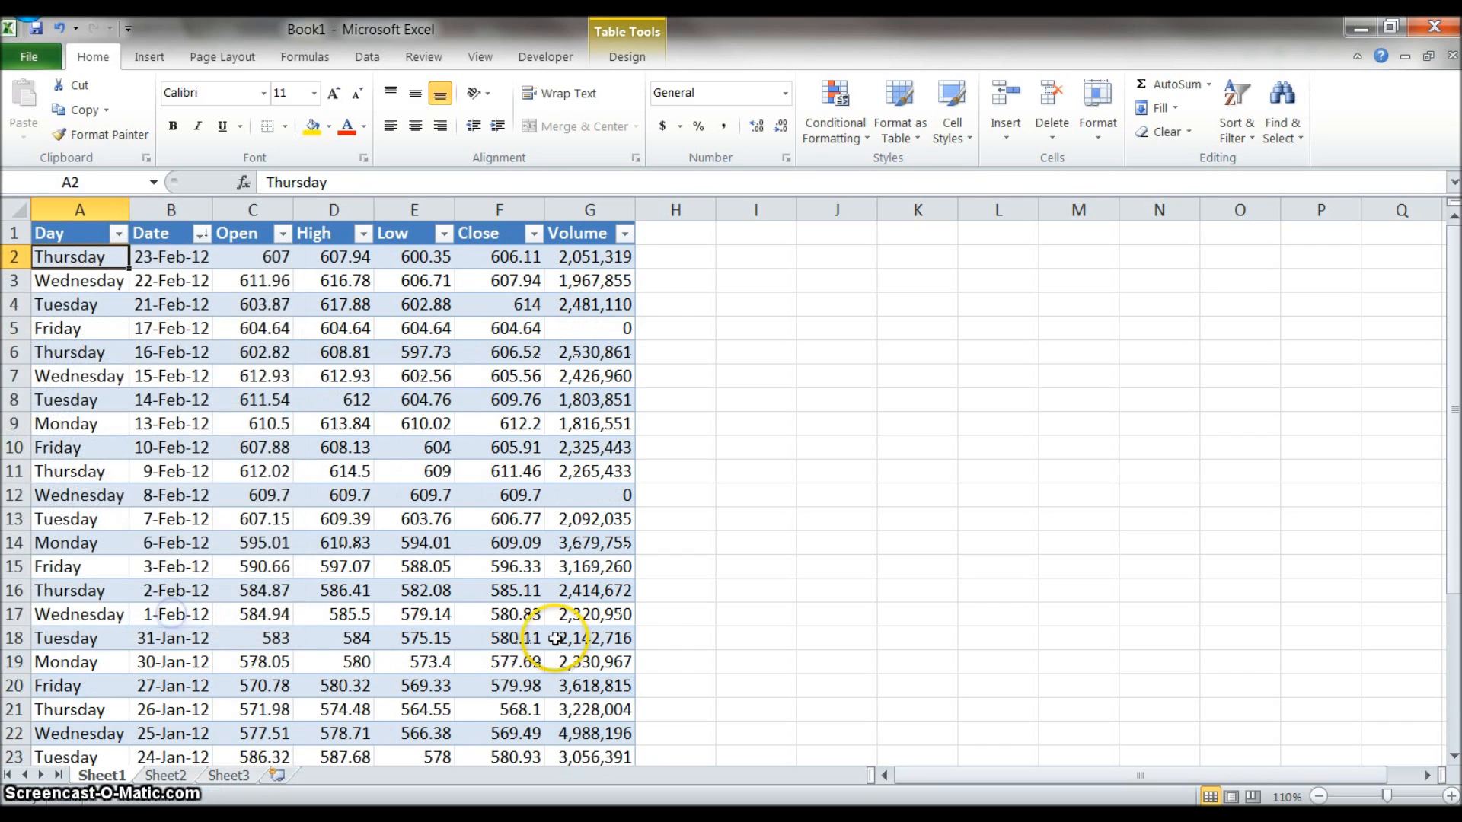